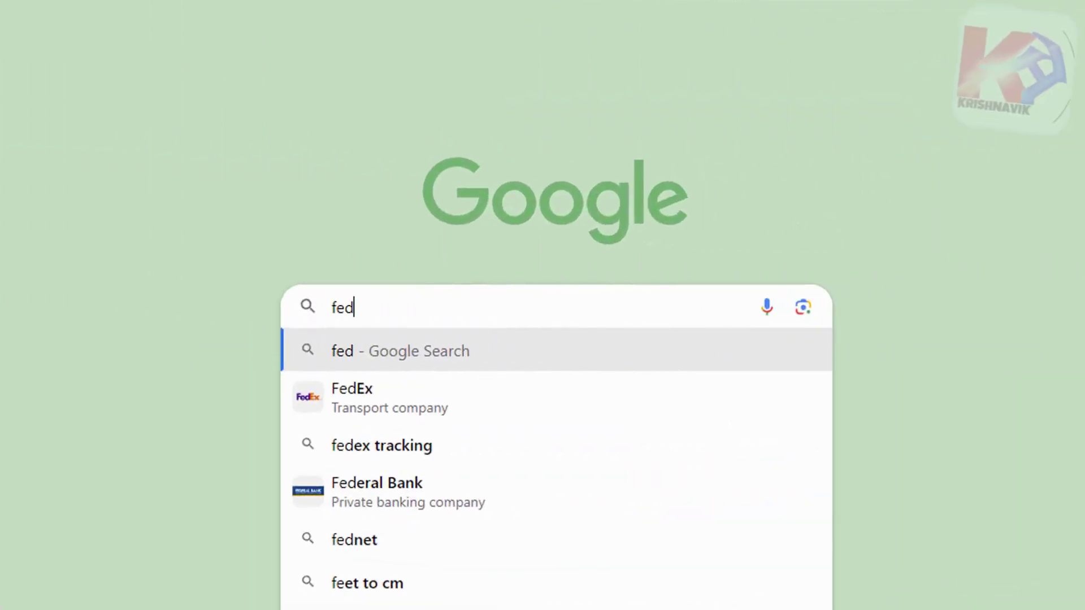
{"action": "type", "text": "ora"}
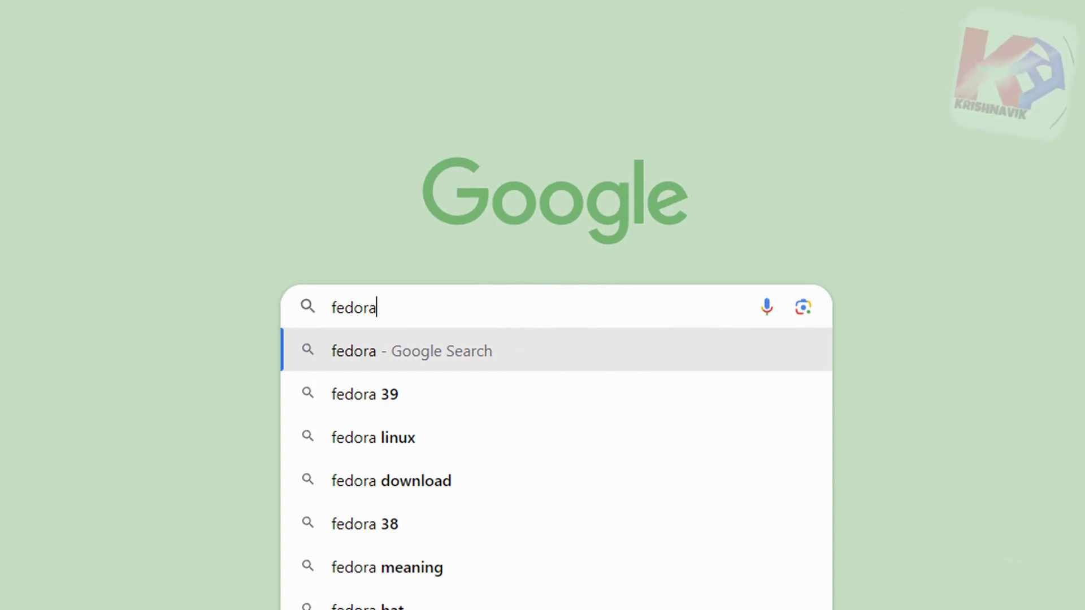
Step: Run the Google search for 'fedora'
{"action": "key", "text": "Return"}
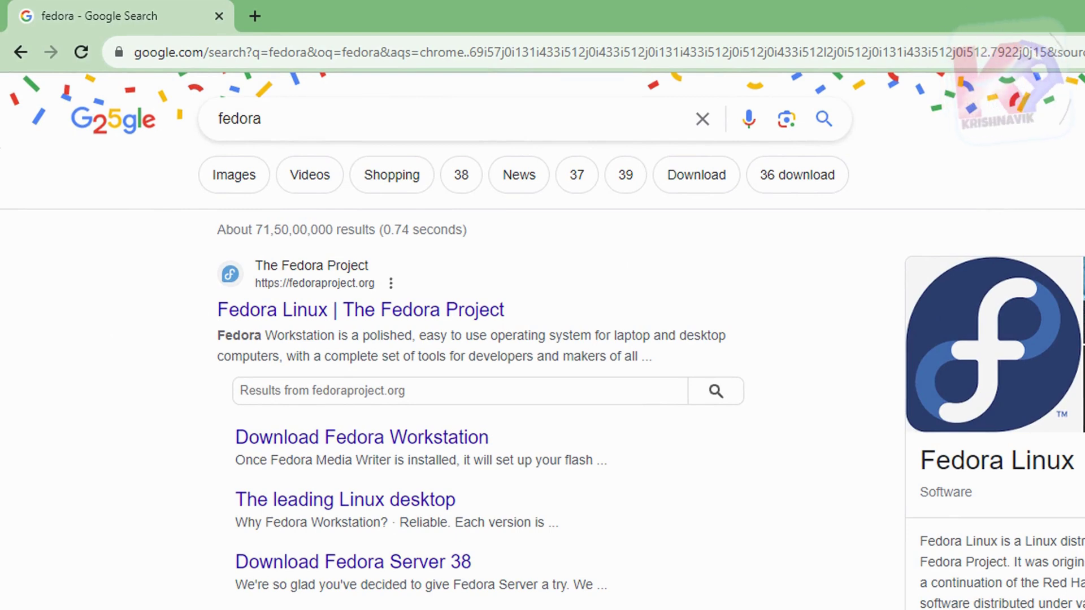
Step: Go to the Fedora Project home page from the search results
{"action": "left_click", "coordinate": [415, 314]}
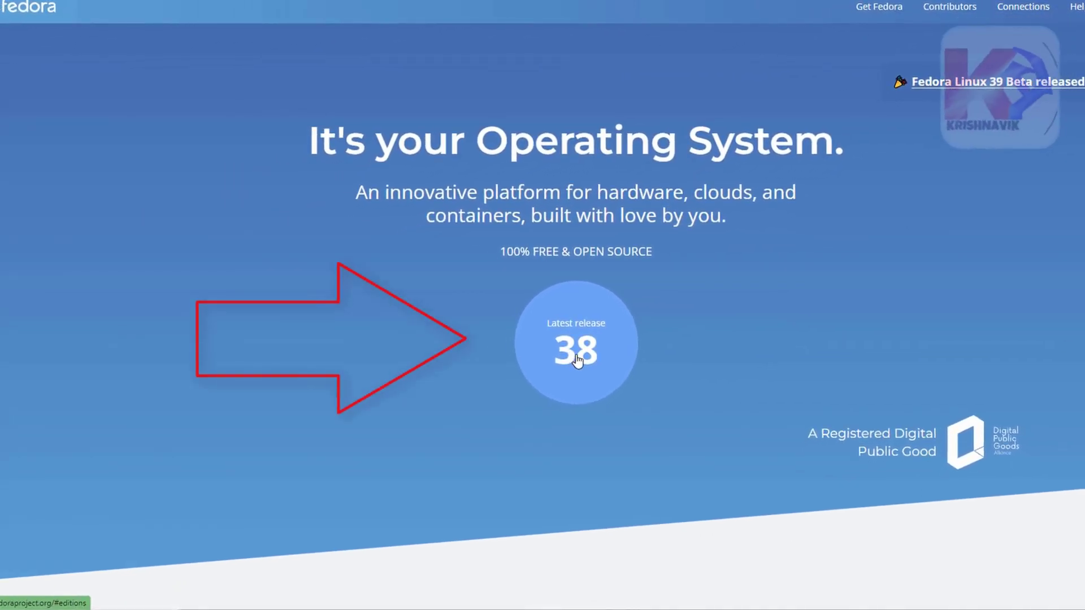
{"action": "scroll", "coordinate": [576, 360], "scroll_direction": "down", "scroll_amount": 2}
{"action": "scroll", "coordinate": [577, 360], "scroll_direction": "down", "scroll_amount": 3}
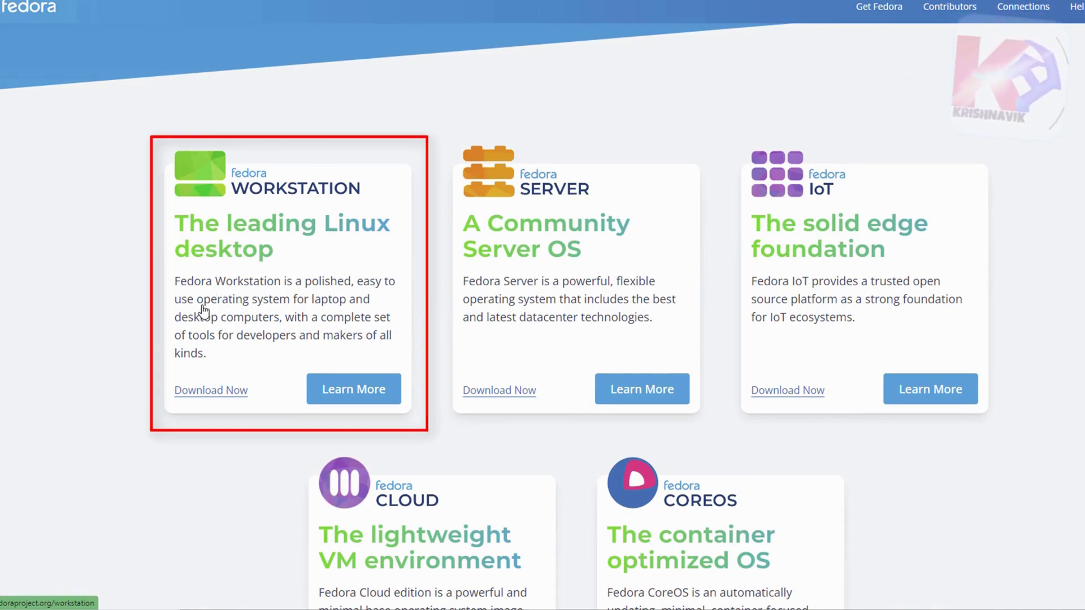
{"action": "scroll", "coordinate": [77, 319], "scroll_direction": "down", "scroll_amount": 2}
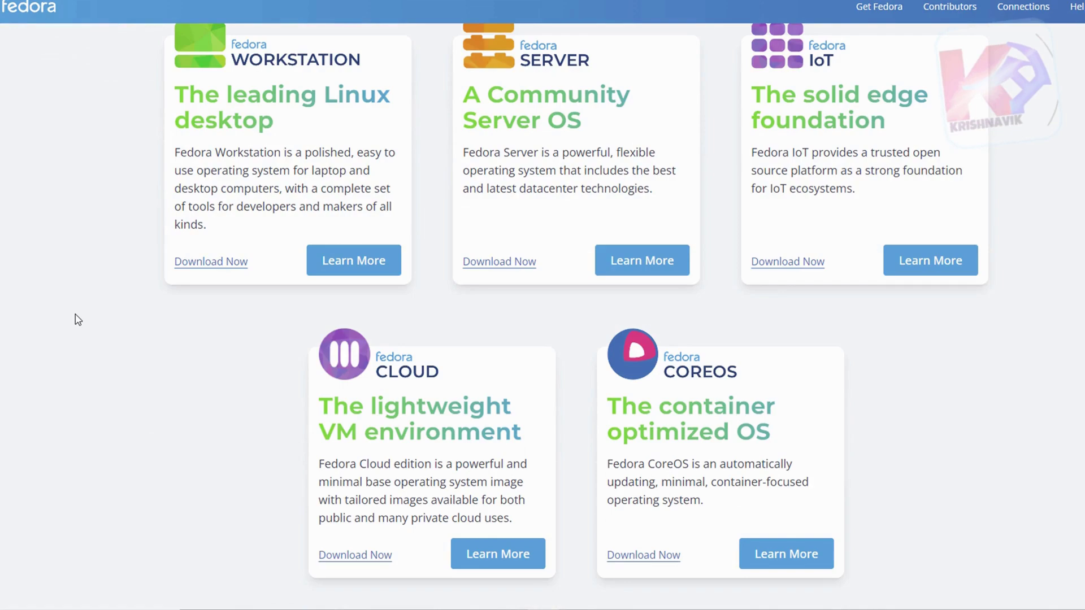
{"action": "scroll", "coordinate": [96, 311], "scroll_direction": "down", "scroll_amount": 3}
{"action": "scroll", "coordinate": [104, 309], "scroll_direction": "down", "scroll_amount": 3}
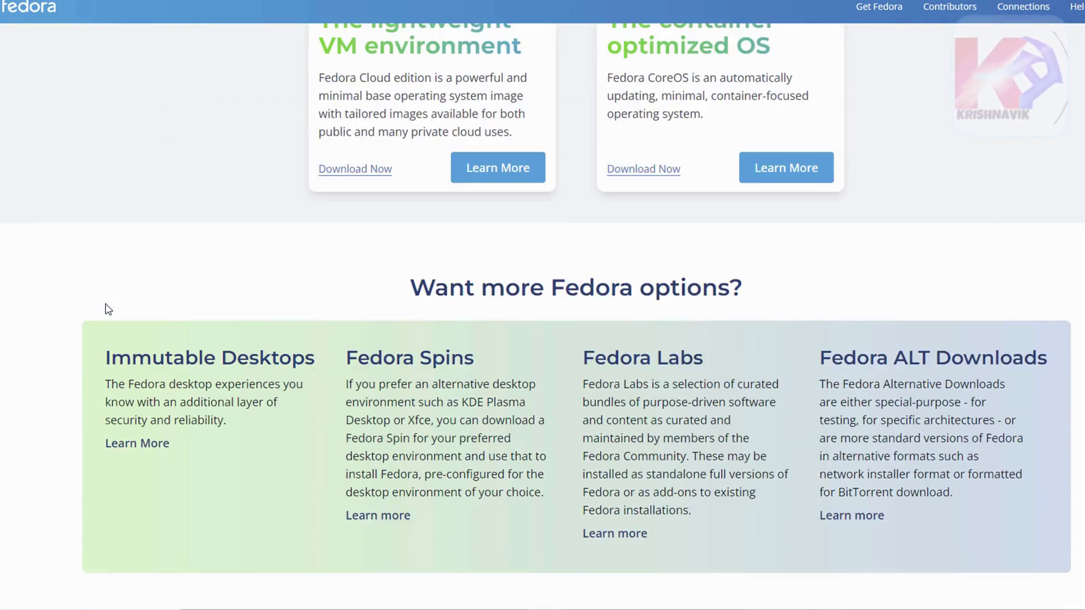
{"action": "scroll", "coordinate": [107, 308], "scroll_direction": "down", "scroll_amount": 3}
{"action": "scroll", "coordinate": [111, 308], "scroll_direction": "down", "scroll_amount": 3}
{"action": "scroll", "coordinate": [111, 309], "scroll_direction": "down", "scroll_amount": 3}
{"action": "scroll", "coordinate": [111, 309], "scroll_direction": "down", "scroll_amount": 2}
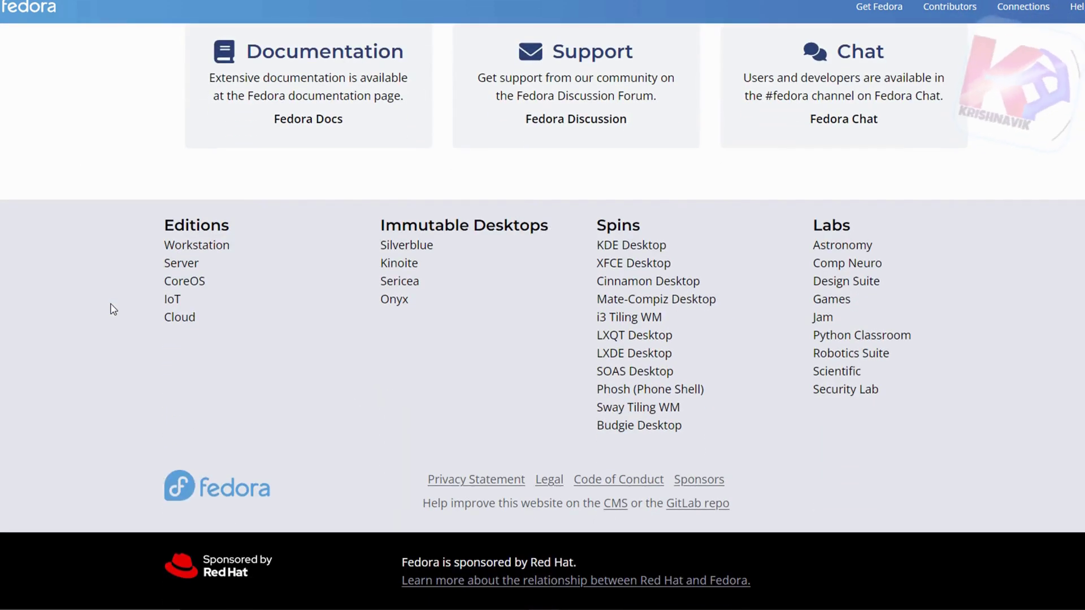
{"action": "scroll", "coordinate": [113, 306], "scroll_direction": "up", "scroll_amount": 3}
{"action": "scroll", "coordinate": [117, 304], "scroll_direction": "up", "scroll_amount": 4}
{"action": "scroll", "coordinate": [121, 304], "scroll_direction": "up", "scroll_amount": 2}
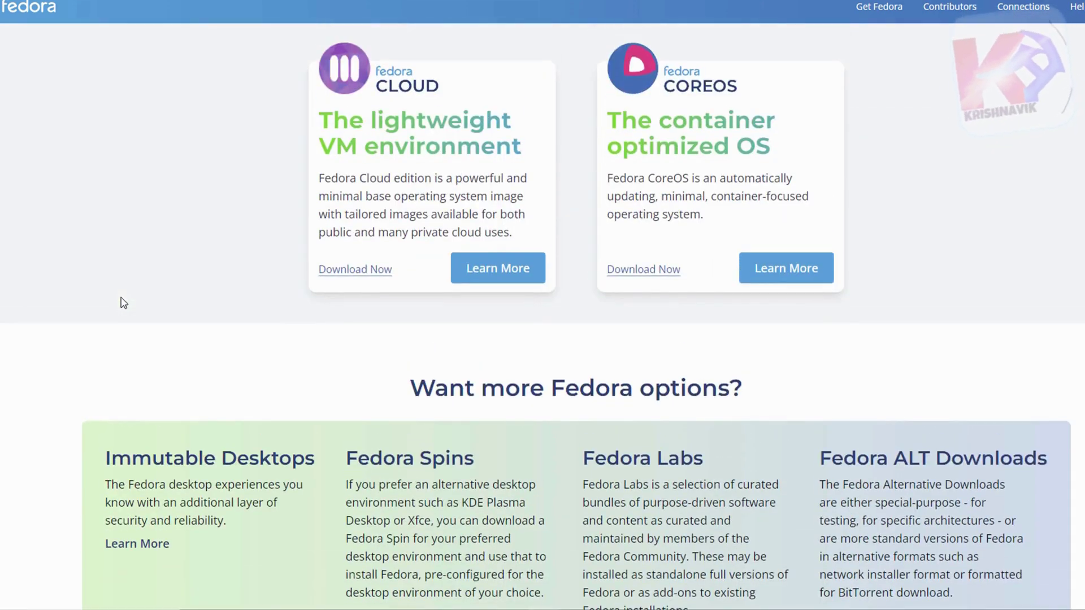
{"action": "scroll", "coordinate": [123, 302], "scroll_direction": "up", "scroll_amount": 3}
{"action": "scroll", "coordinate": [125, 302], "scroll_direction": "up", "scroll_amount": 2}
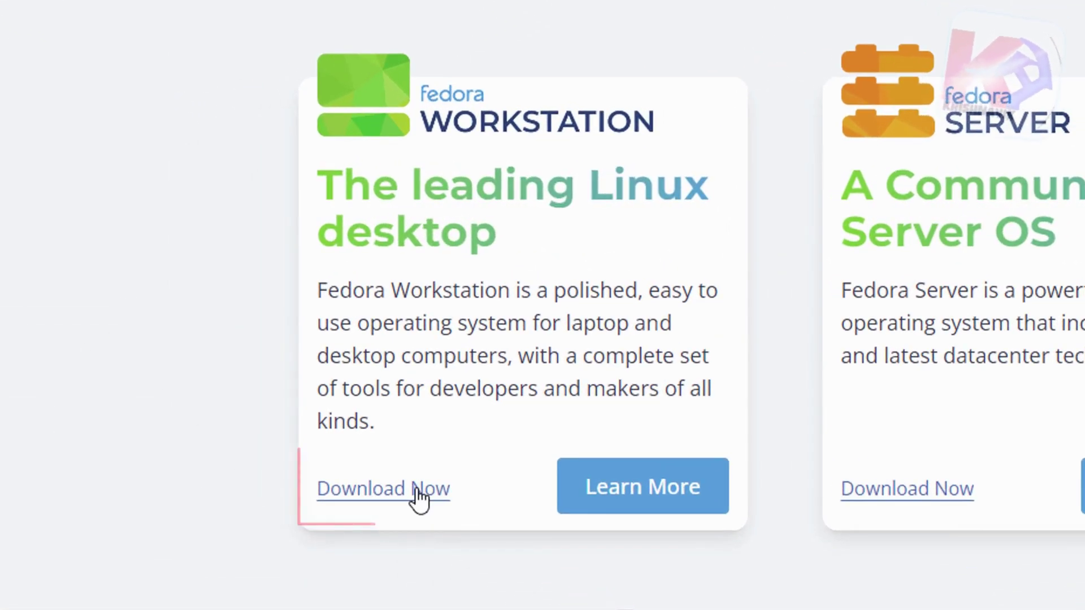
Step: Download the x86_64 Fedora Workstation 38 Live ISO and boot from the media
{"action": "left_click", "coordinate": [422, 499]}
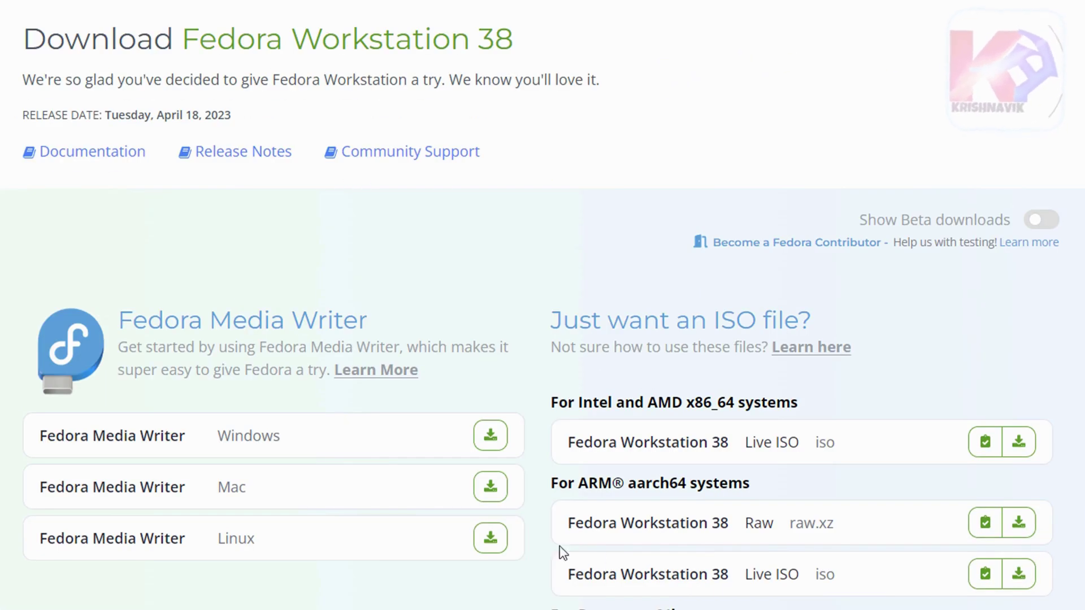
{"action": "scroll", "coordinate": [542, 339], "scroll_direction": "down", "scroll_amount": 3}
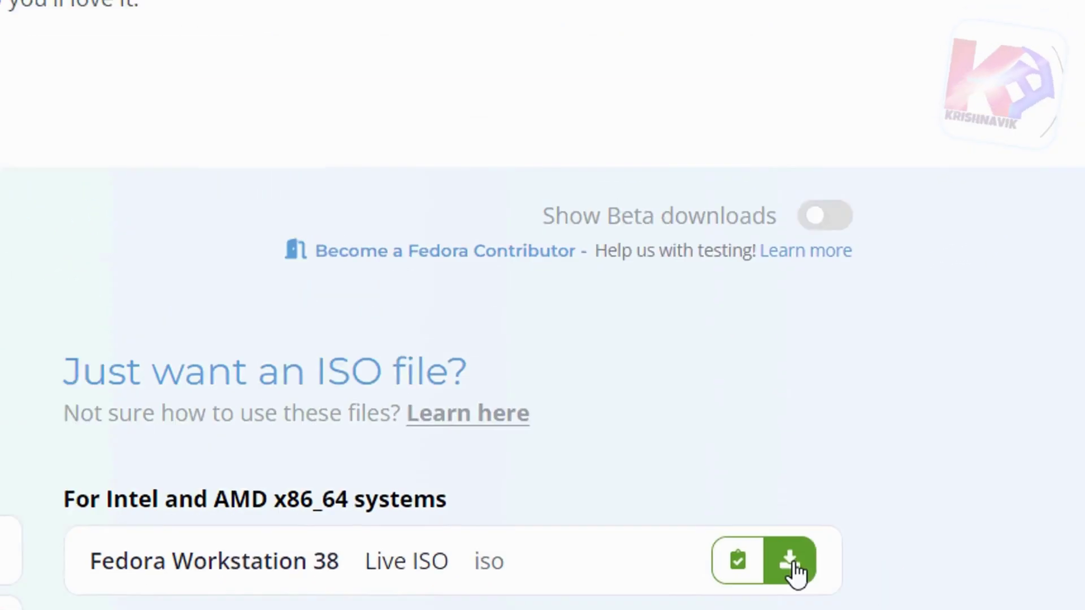
{"action": "left_click", "coordinate": [794, 573]}
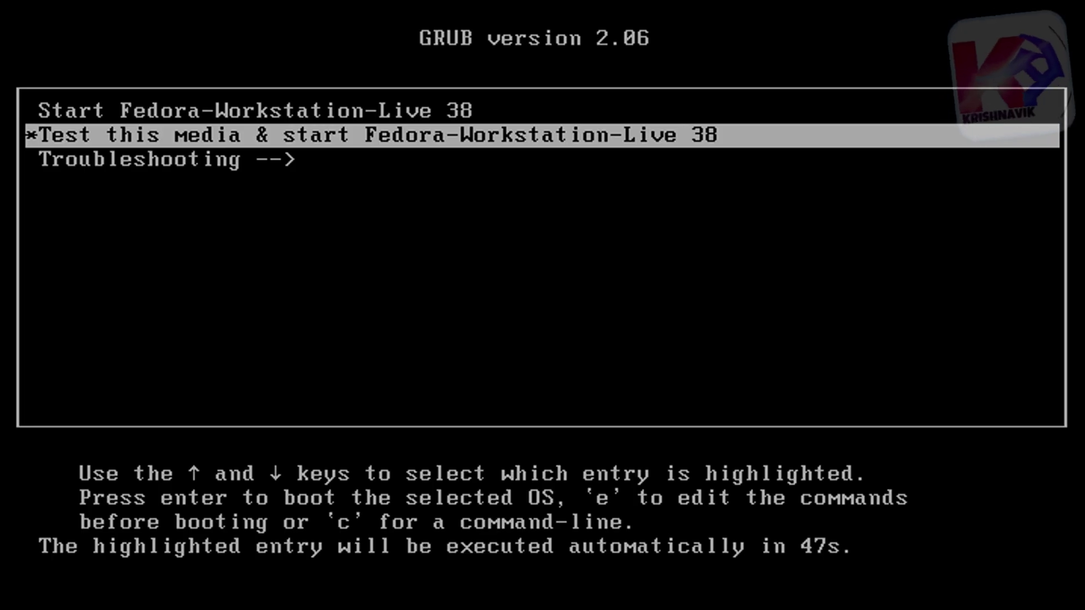
{"action": "key", "text": "Up"}
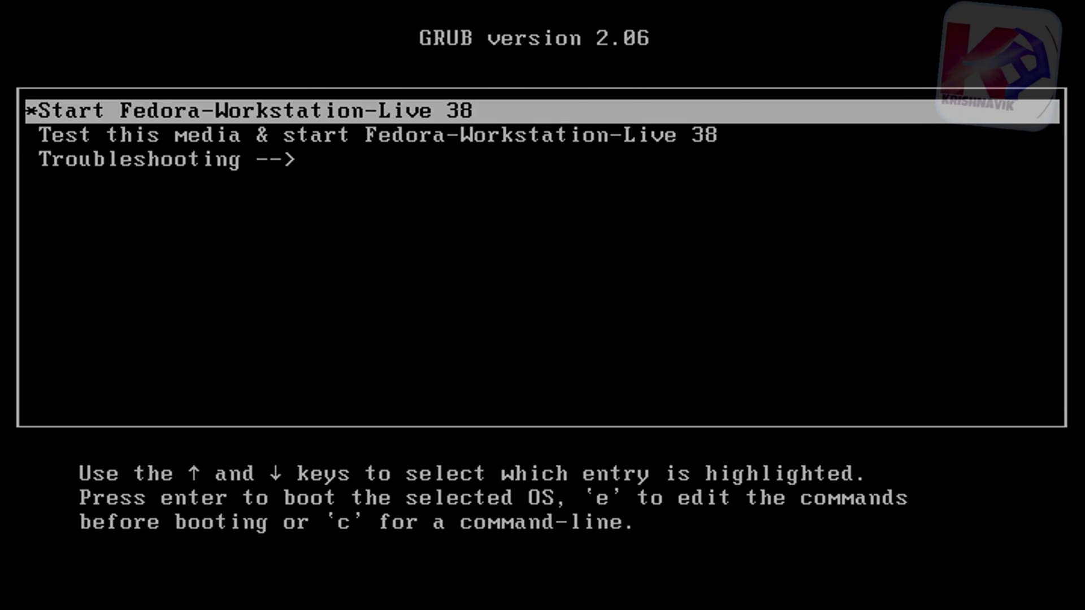
Step: Boot the 'Start Fedora-Workstation-Live 38' entry from the GRUB menu
{"action": "key", "text": "Down"}
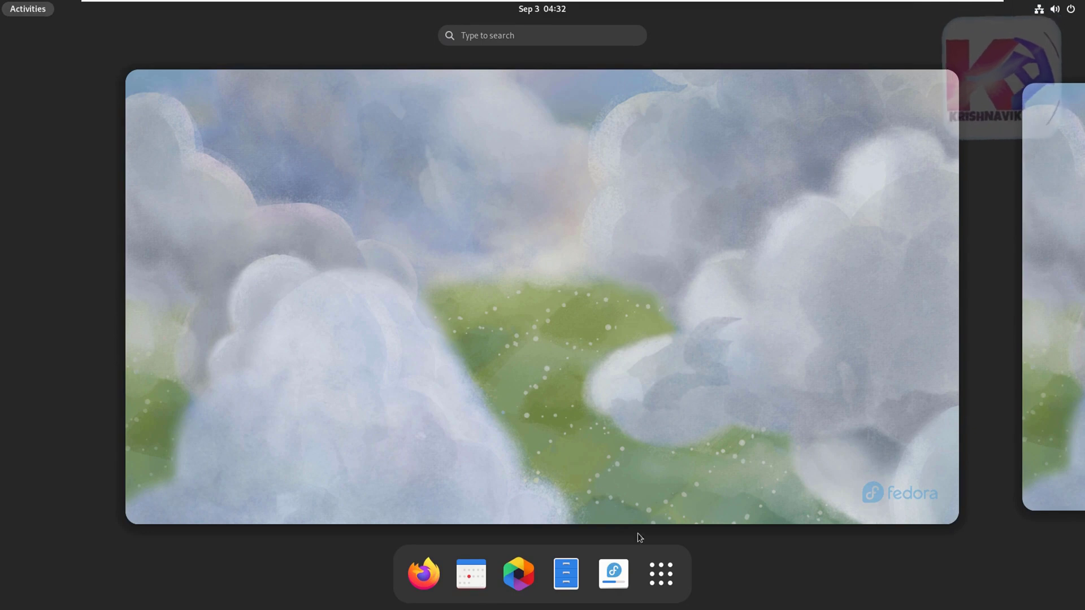
Step: Launch Terminal from the app grid and make it full screen with F11
{"action": "left_click", "coordinate": [661, 575]}
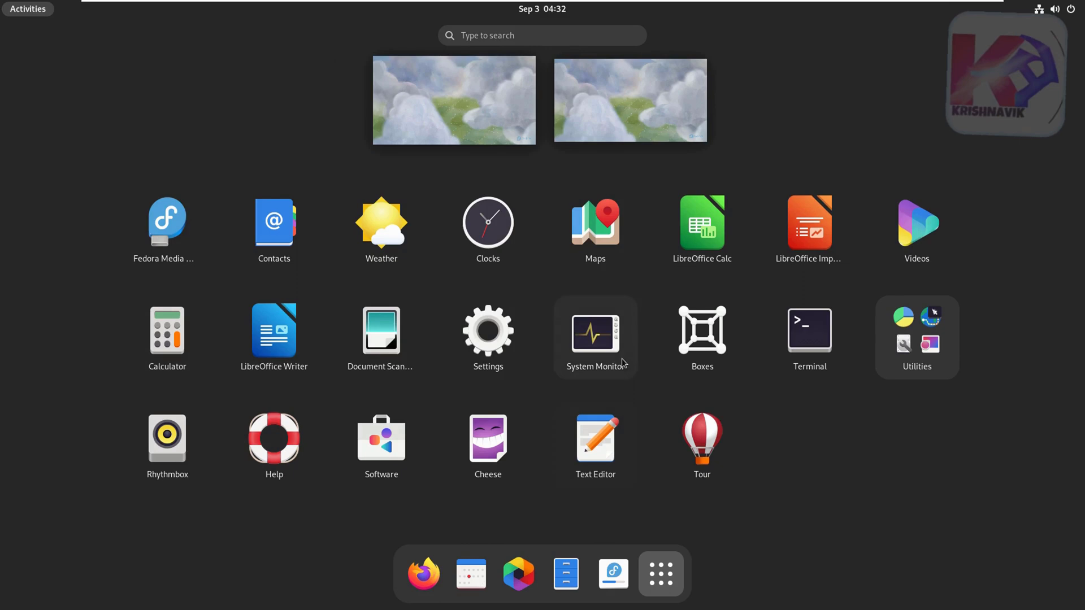
{"action": "left_click", "coordinate": [810, 343]}
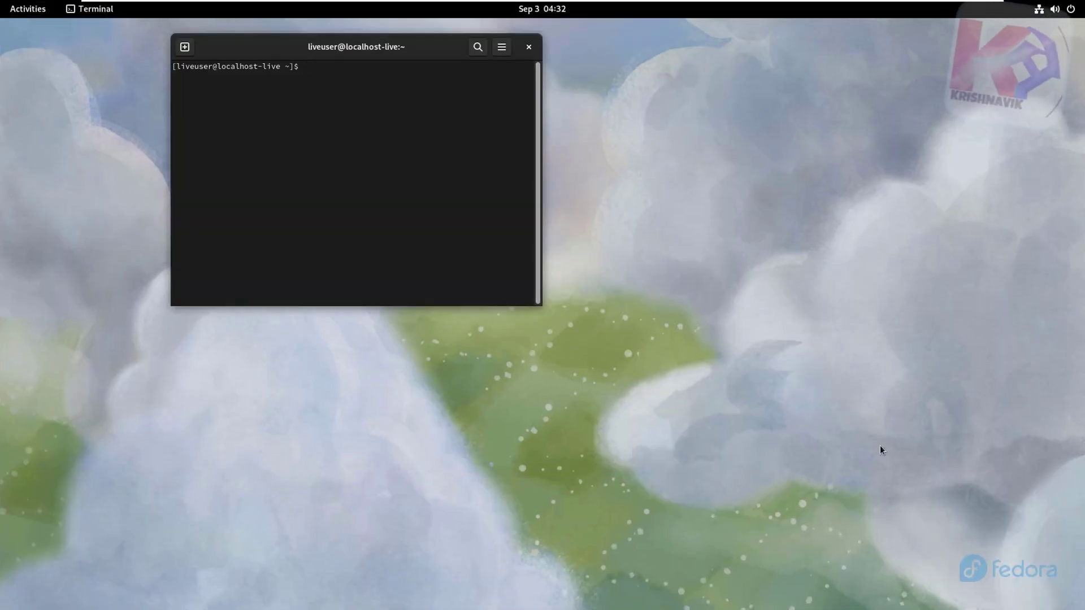
{"action": "key", "text": "F11"}
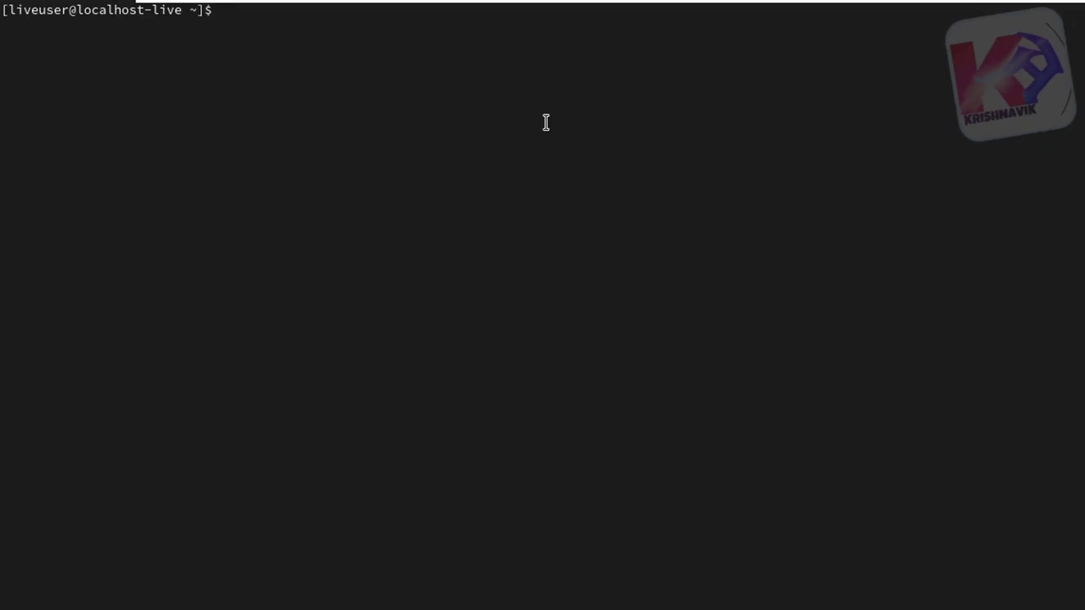
Step: Give the Terminal profile a custom Monospace 16 font
{"action": "right_click", "coordinate": [546, 123]}
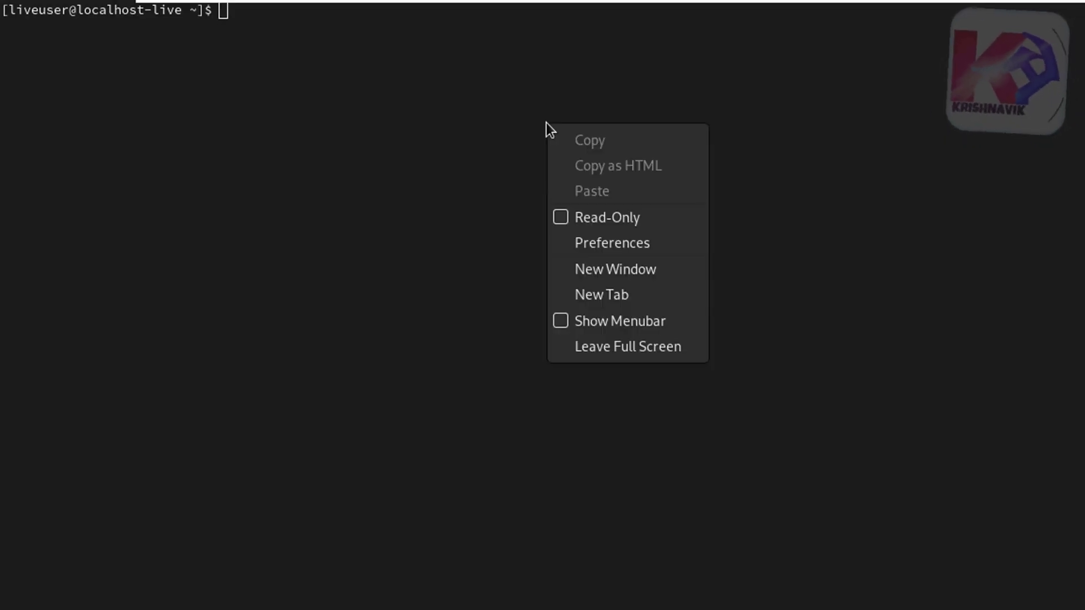
{"action": "left_click", "coordinate": [646, 241]}
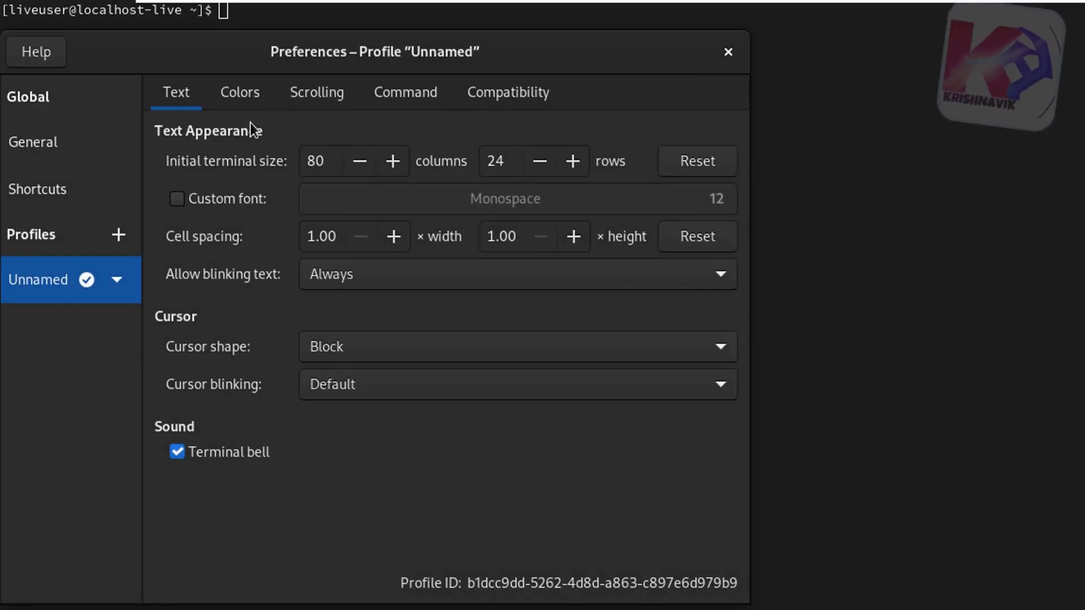
{"action": "left_click", "coordinate": [207, 197]}
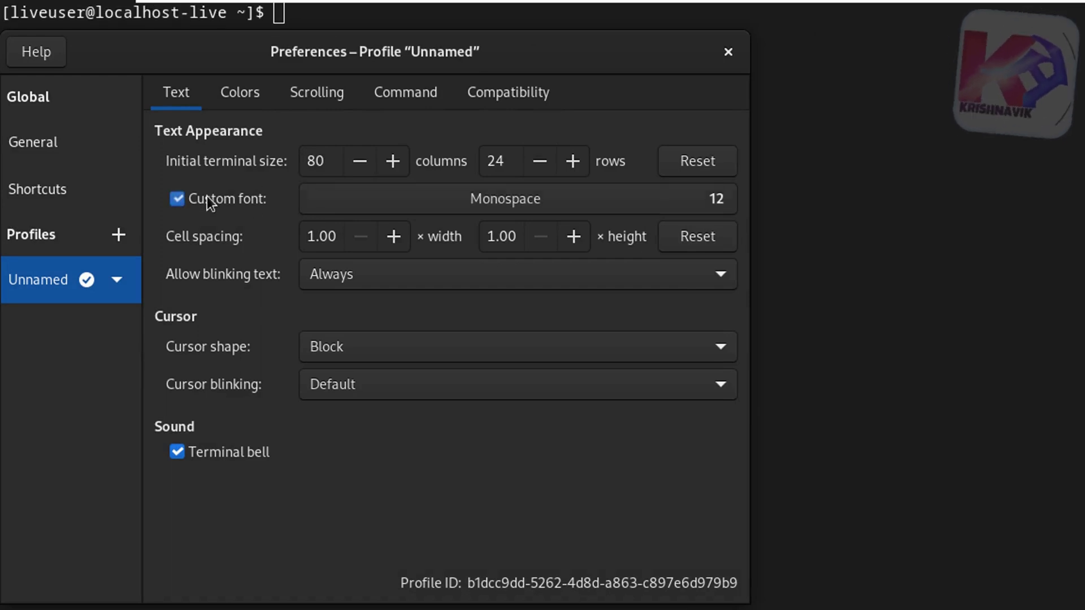
{"action": "left_click", "coordinate": [599, 200]}
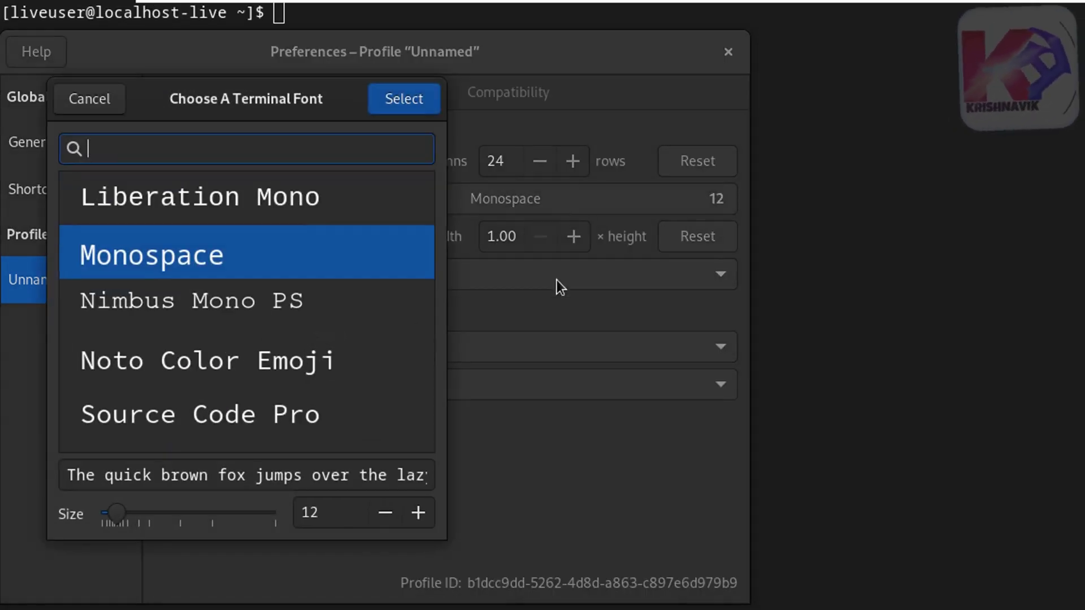
{"action": "left_click", "coordinate": [416, 514]}
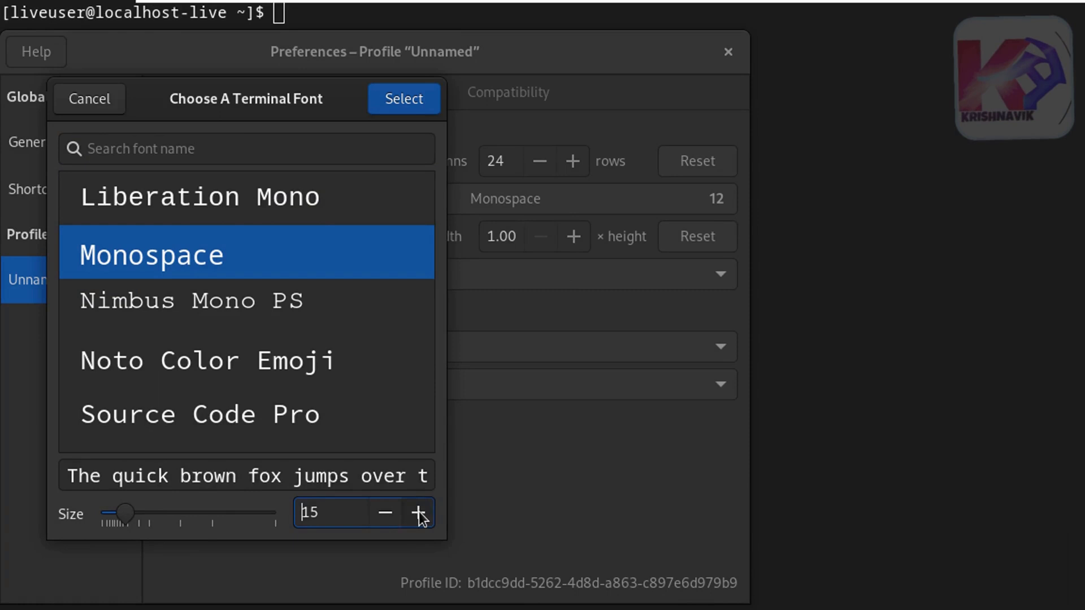
{"action": "left_click", "coordinate": [419, 513]}
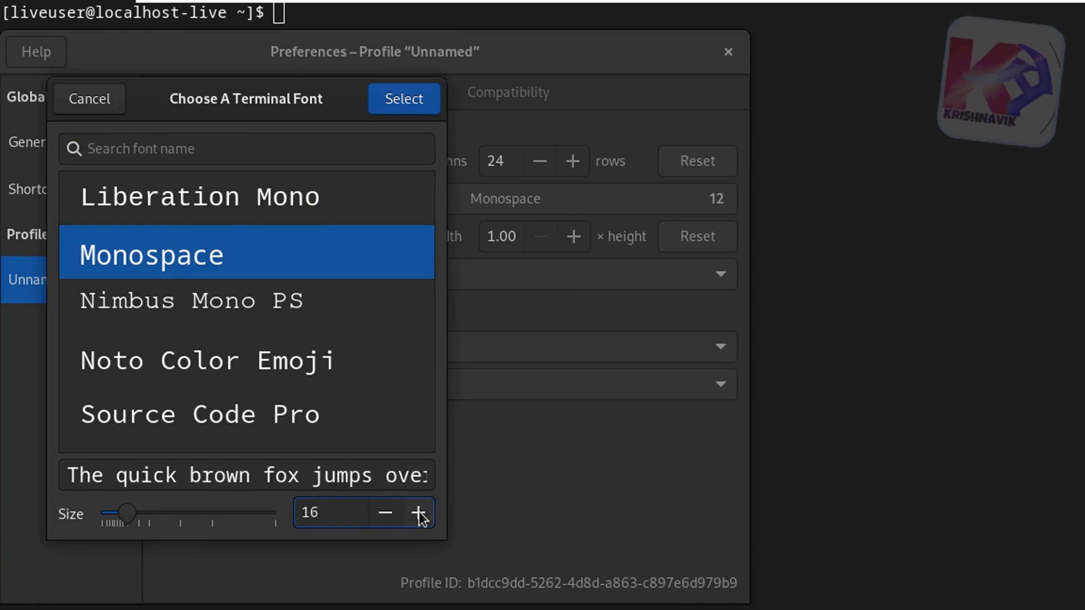
{"action": "left_click", "coordinate": [403, 102]}
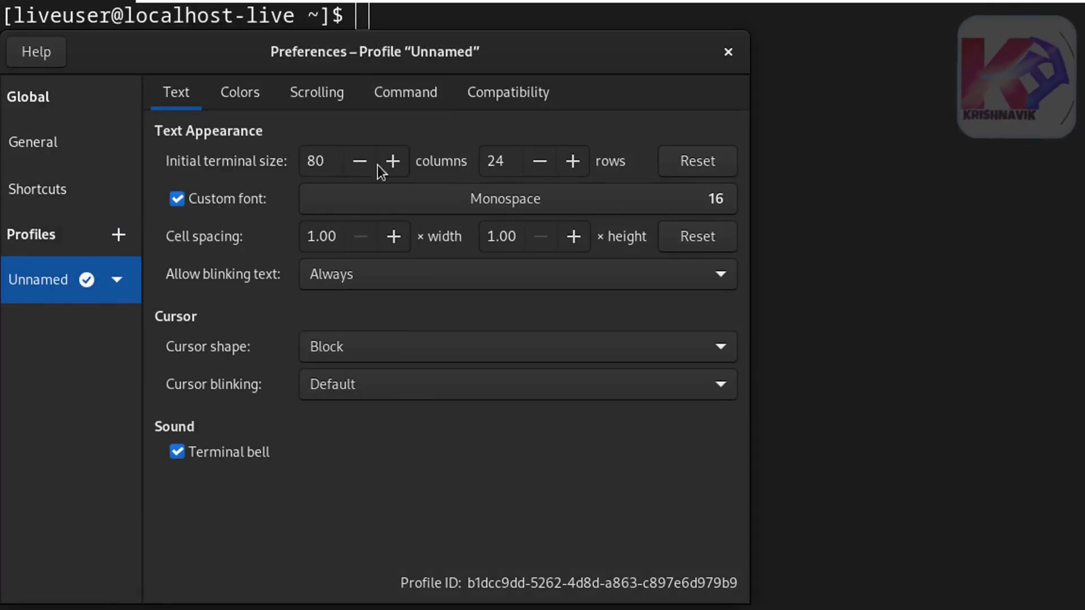
Step: Set the cursor to a blinking I-Beam and close the preferences
{"action": "left_click", "coordinate": [377, 346]}
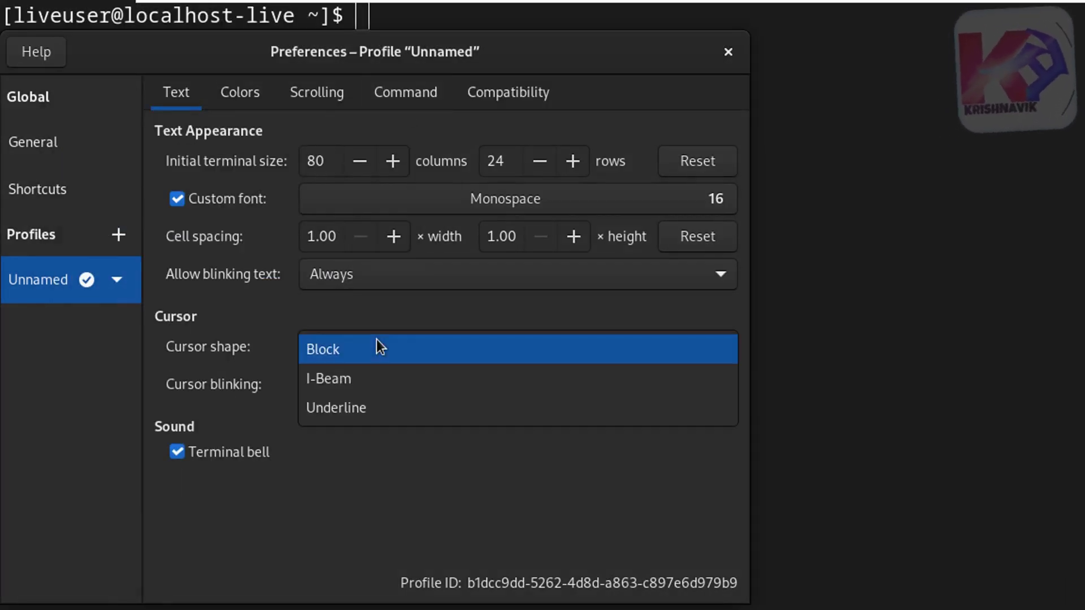
{"action": "left_click", "coordinate": [379, 375]}
{"action": "left_click", "coordinate": [376, 385]}
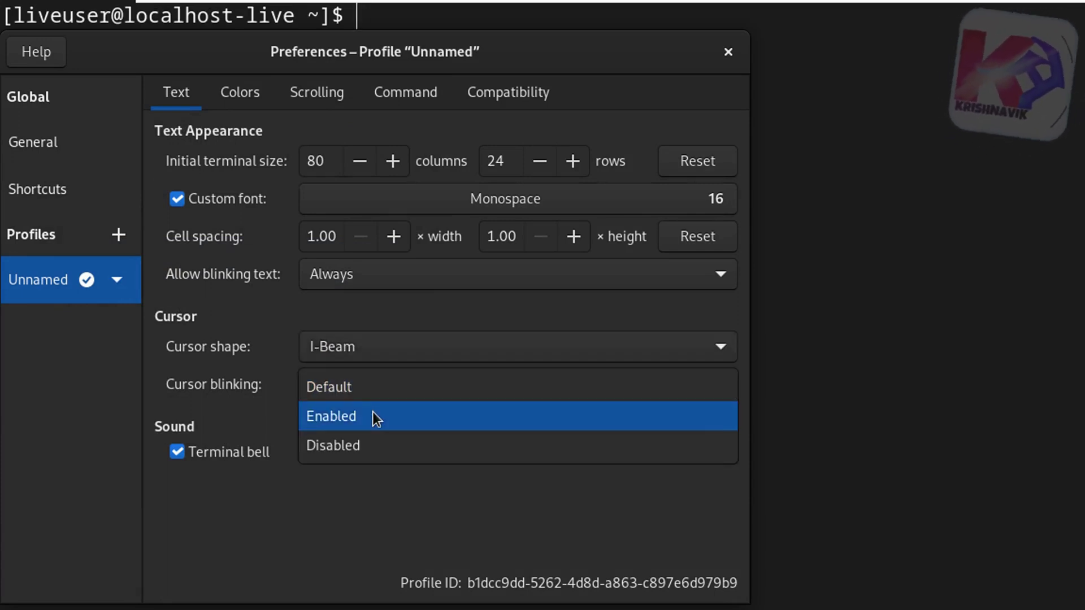
{"action": "left_click", "coordinate": [373, 416]}
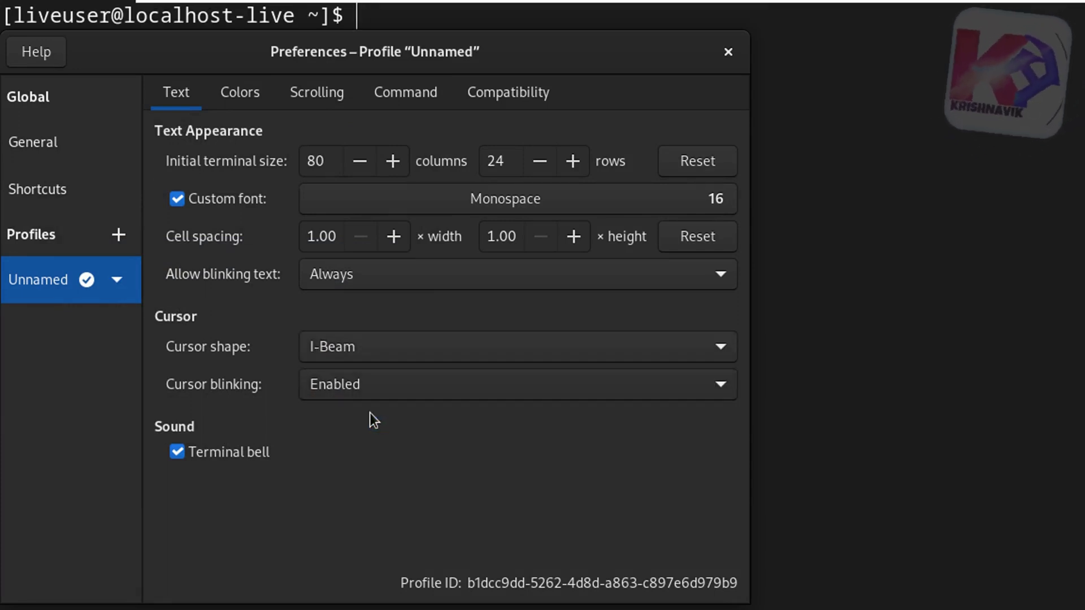
{"action": "left_click", "coordinate": [728, 54]}
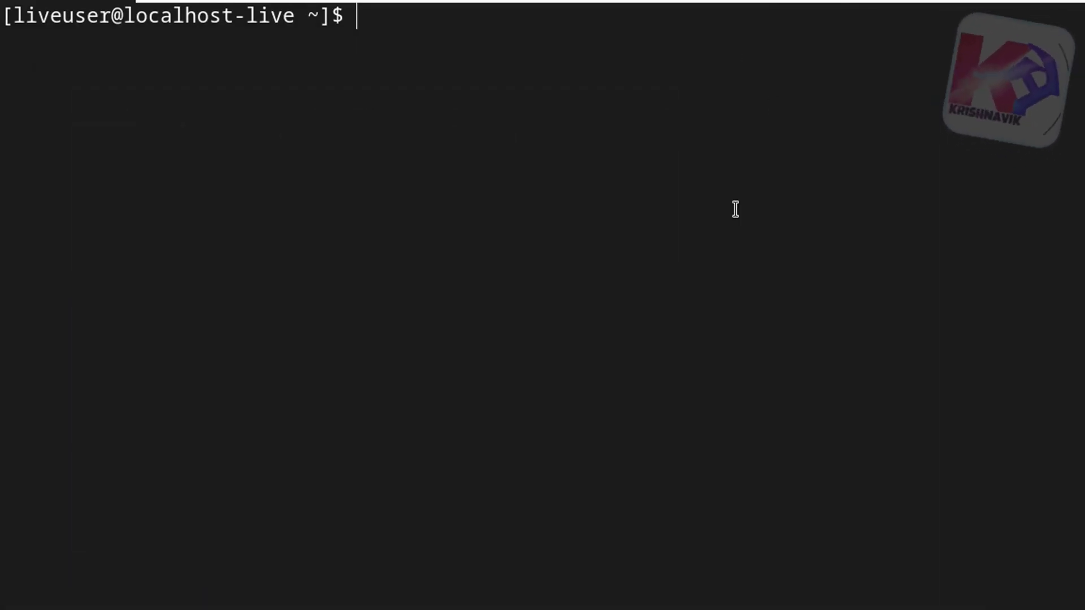
Step: Run hostnamectl to show Fedora Linux 38 Workstation running on VMware
{"action": "key", "text": "Return"}
{"action": "key", "text": "Return"}
{"action": "key", "text": "Return"}
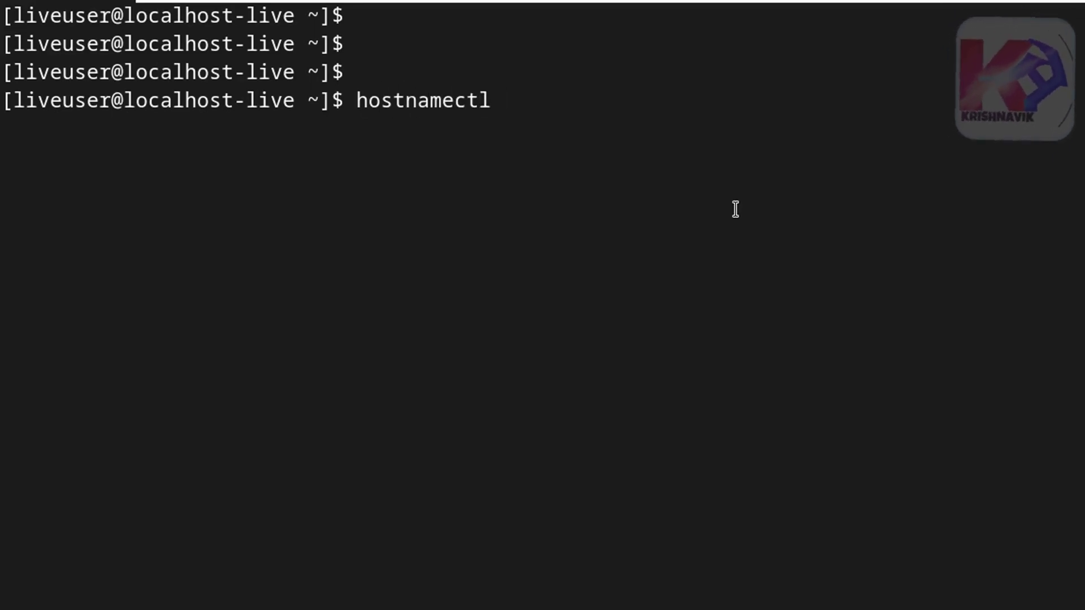
{"action": "key", "text": "Return"}
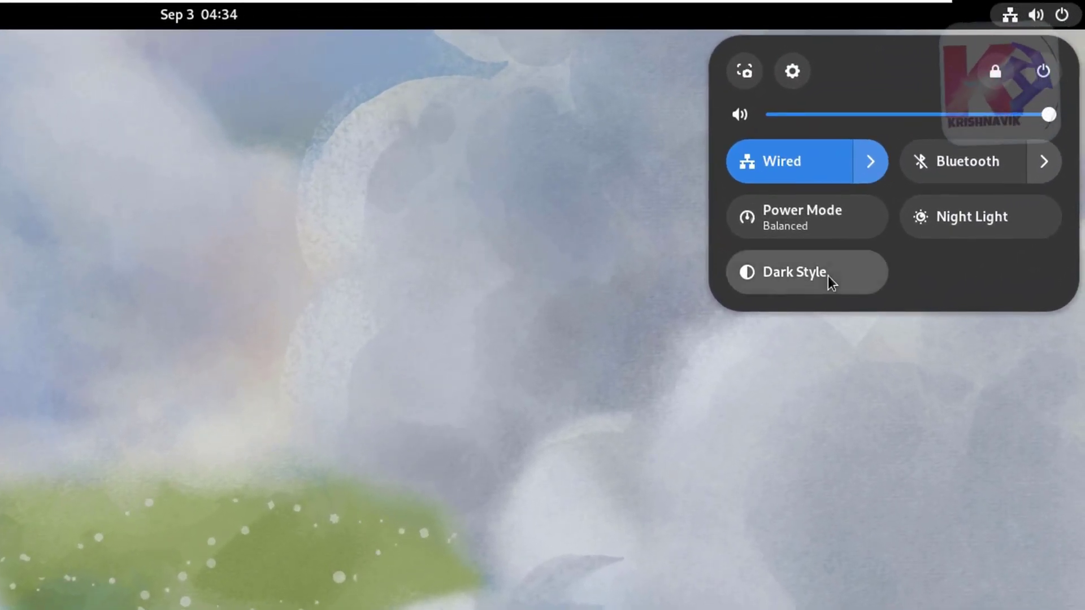
Step: Enable Dark Style in quick settings and show the activities overview
{"action": "left_click", "coordinate": [828, 273]}
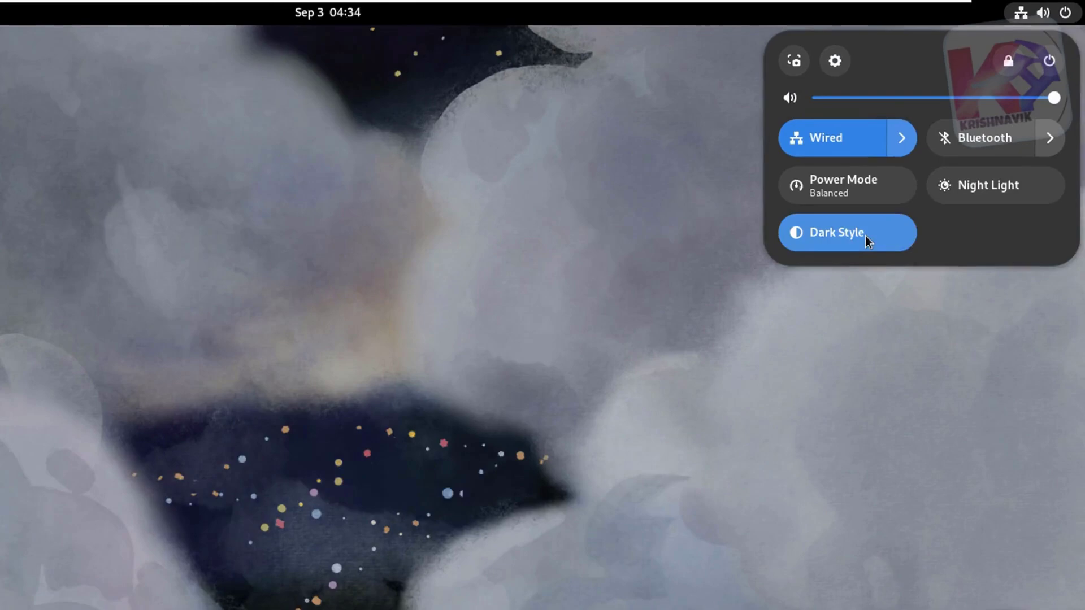
{"action": "left_click", "coordinate": [706, 178]}
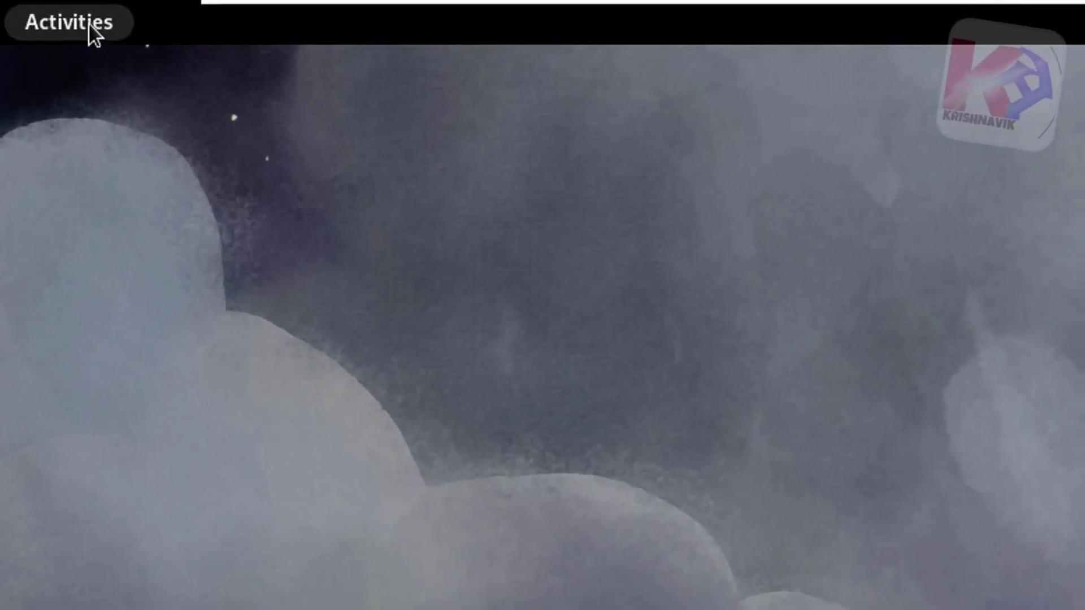
{"action": "left_click", "coordinate": [30, 10]}
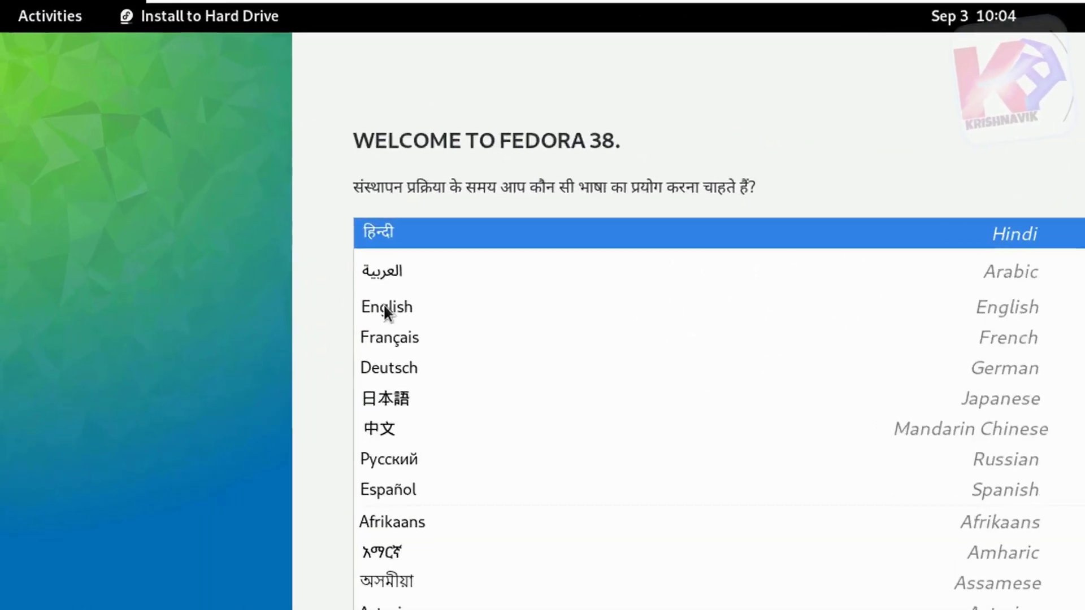
Step: Choose English (India) as the installation language and continue to the summary
{"action": "left_click", "coordinate": [477, 375]}
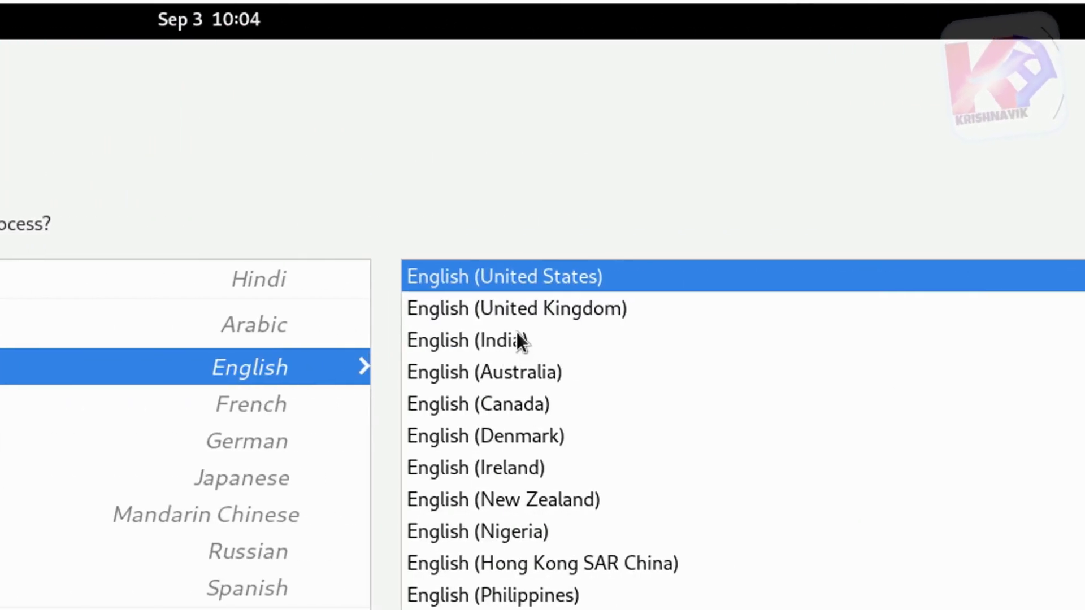
{"action": "left_click", "coordinate": [519, 340]}
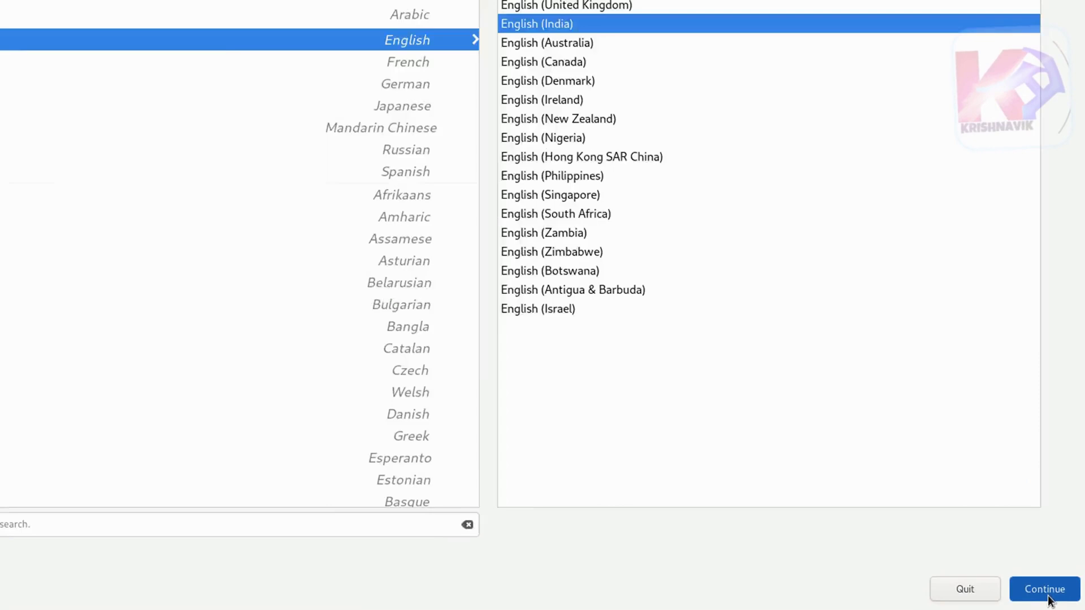
{"action": "left_click", "coordinate": [1048, 594]}
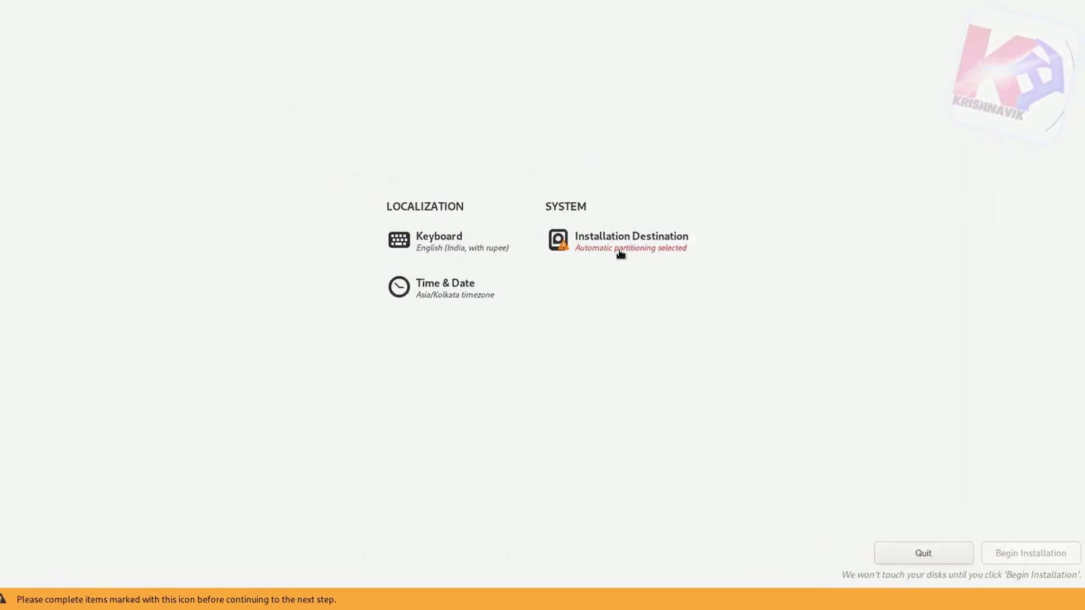
Step: Set the 40 GiB VMware NVMe disk as the installation destination with automatic partitioning
{"action": "left_click", "coordinate": [442, 111]}
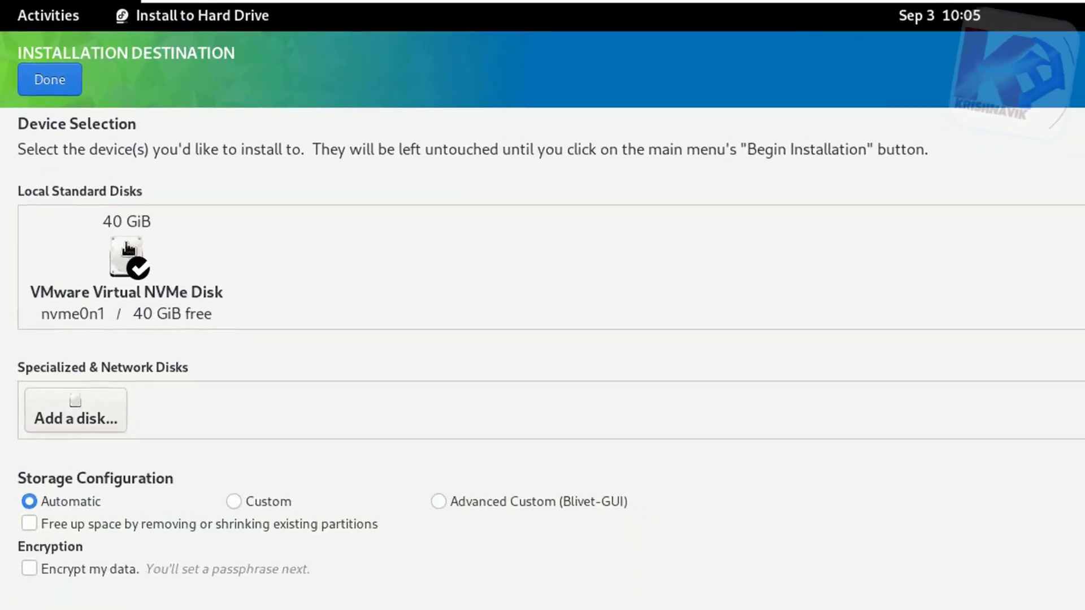
{"action": "left_click", "coordinate": [127, 250]}
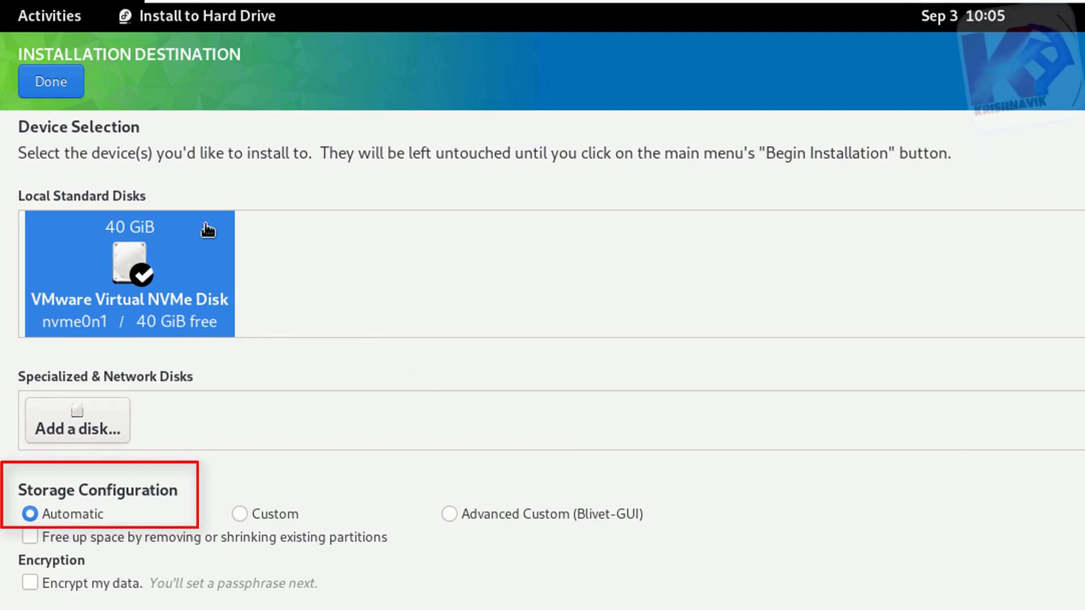
{"action": "left_click", "coordinate": [53, 77]}
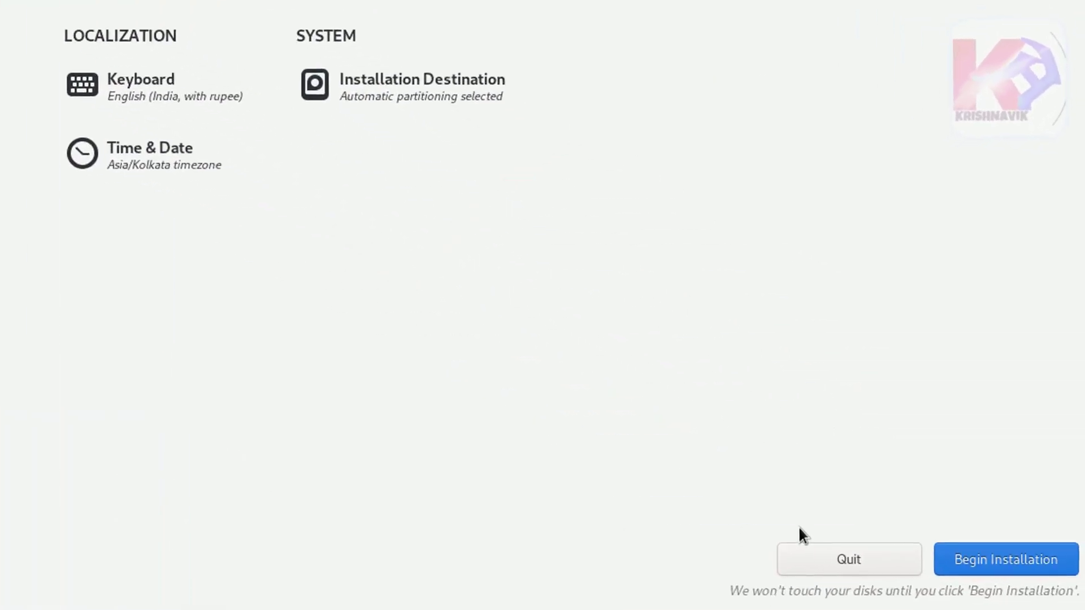
Step: Begin the installation and finish it once complete
{"action": "left_click", "coordinate": [956, 512]}
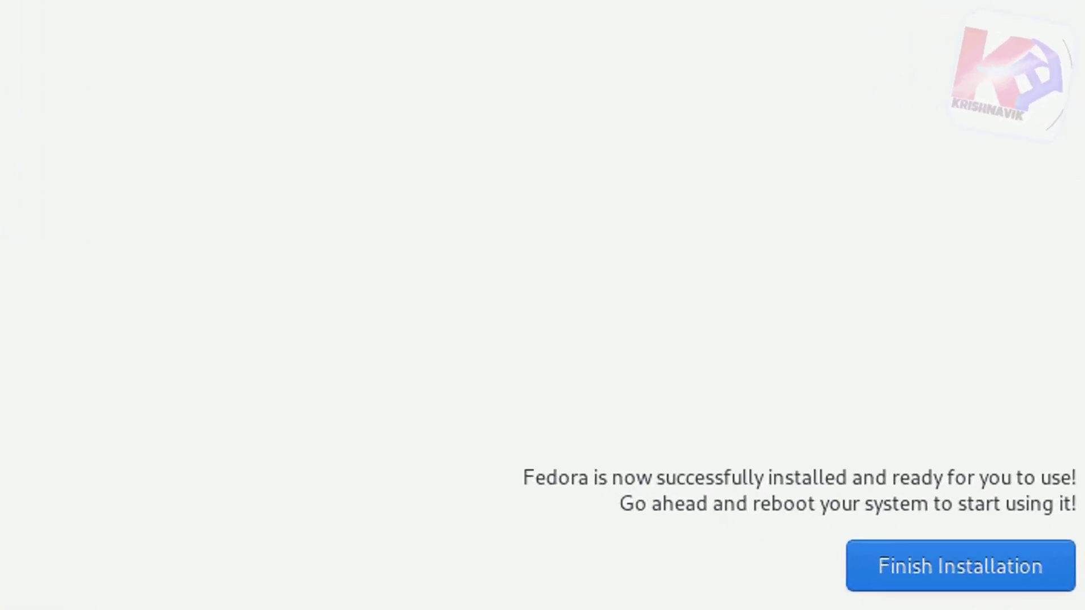
{"action": "left_click", "coordinate": [945, 573]}
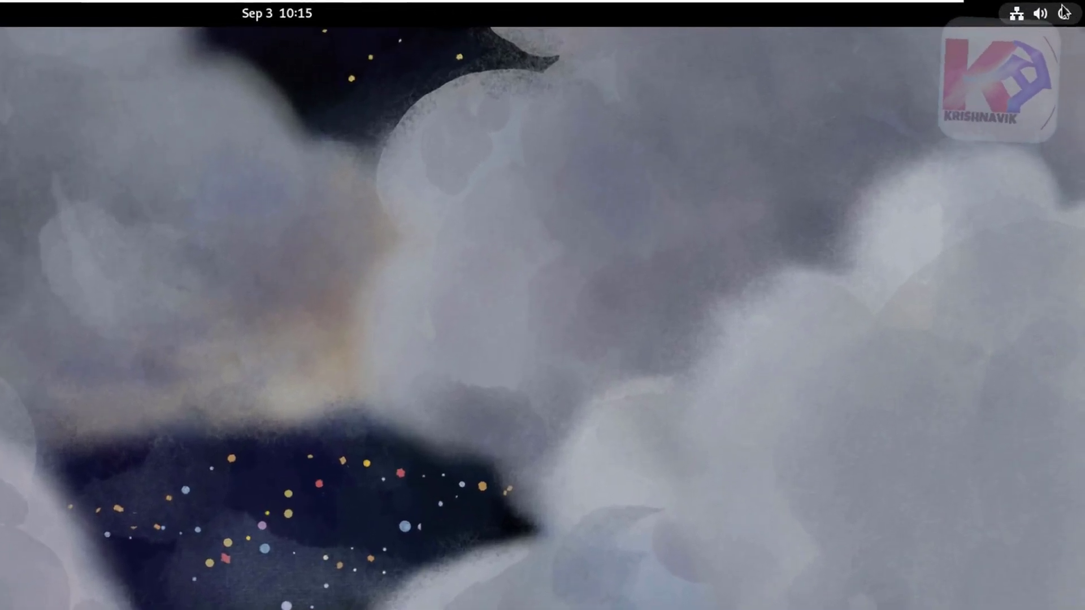
Step: Restart the system from the quick settings power menu
{"action": "left_click", "coordinate": [1070, 6]}
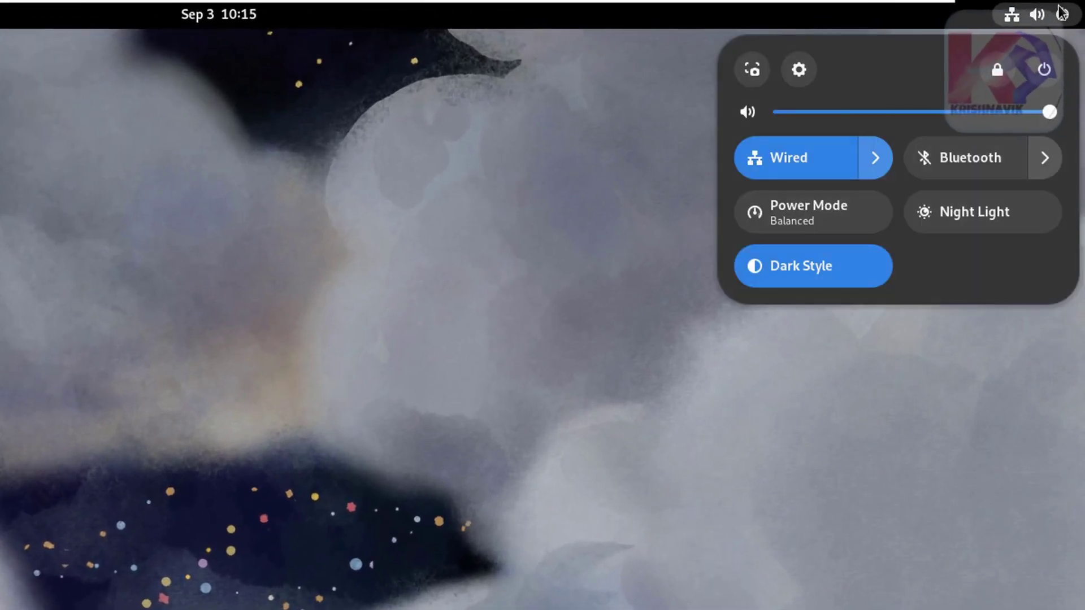
{"action": "left_click", "coordinate": [1044, 69]}
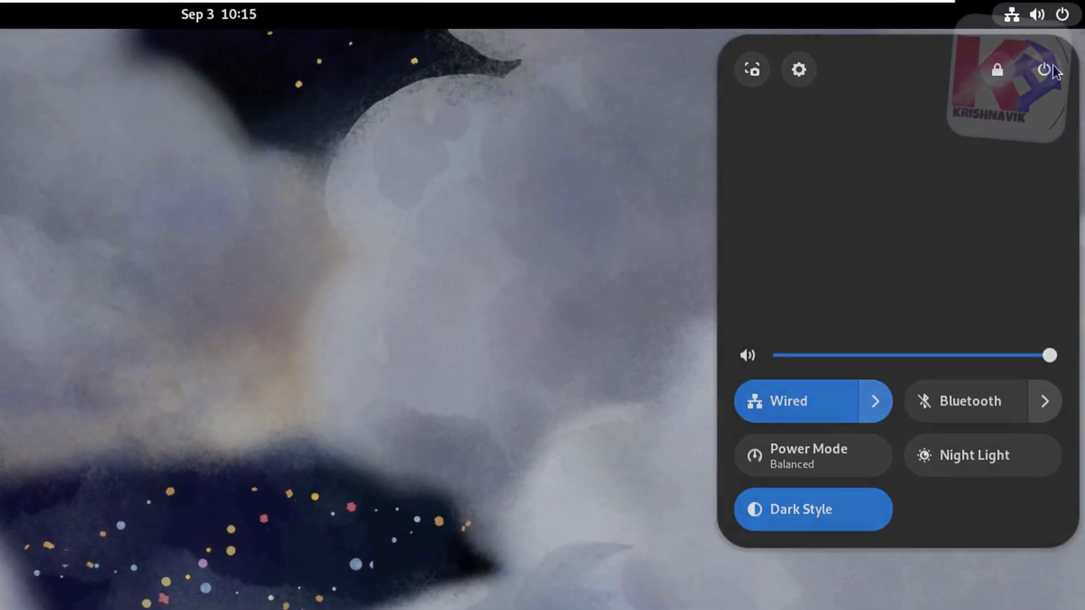
{"action": "left_click", "coordinate": [831, 212]}
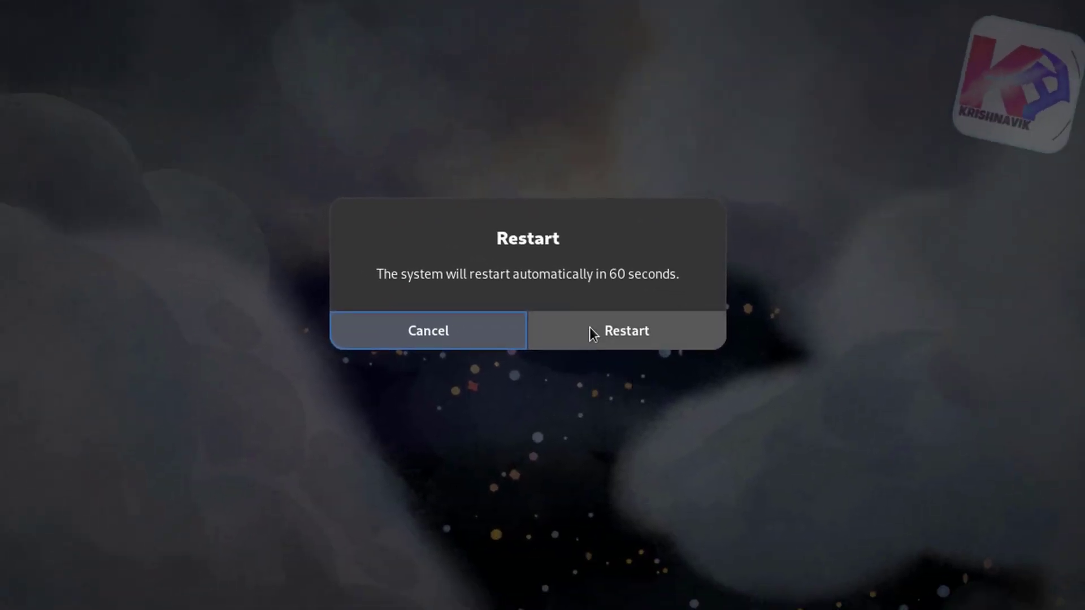
{"action": "left_click", "coordinate": [589, 331]}
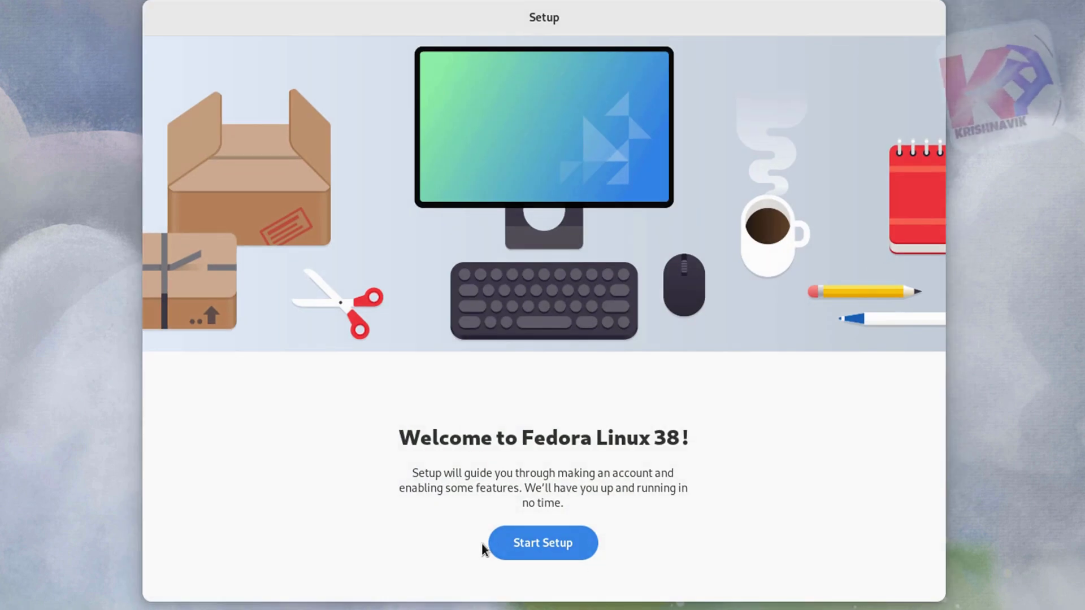
Step: Start Initial Setup, accept privacy defaults, enable Third-Party Repositories and continue to Online Accounts
{"action": "left_click", "coordinate": [540, 547]}
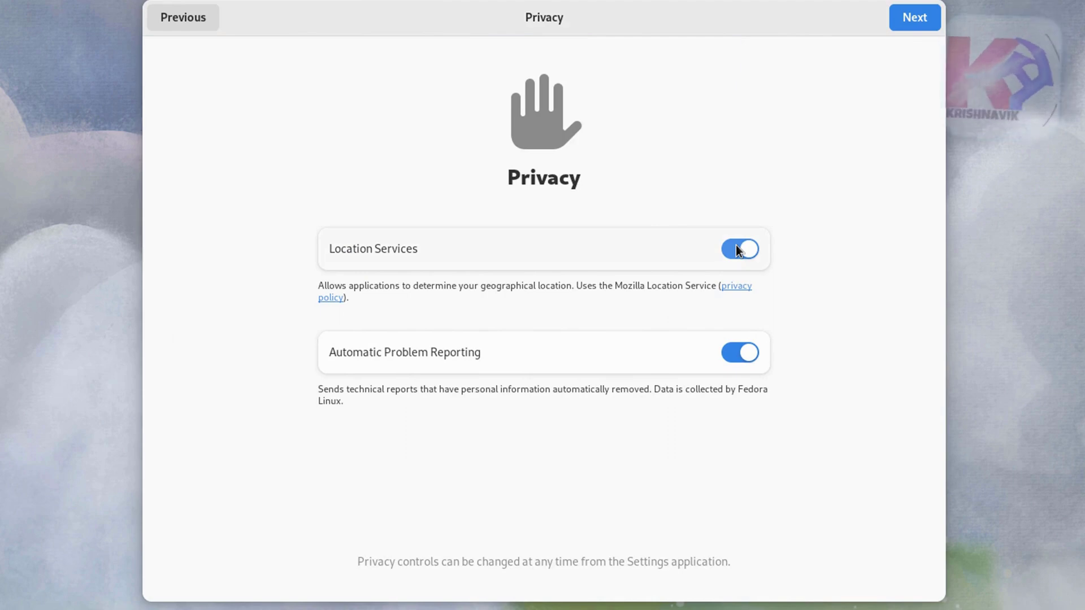
{"action": "left_click", "coordinate": [910, 28]}
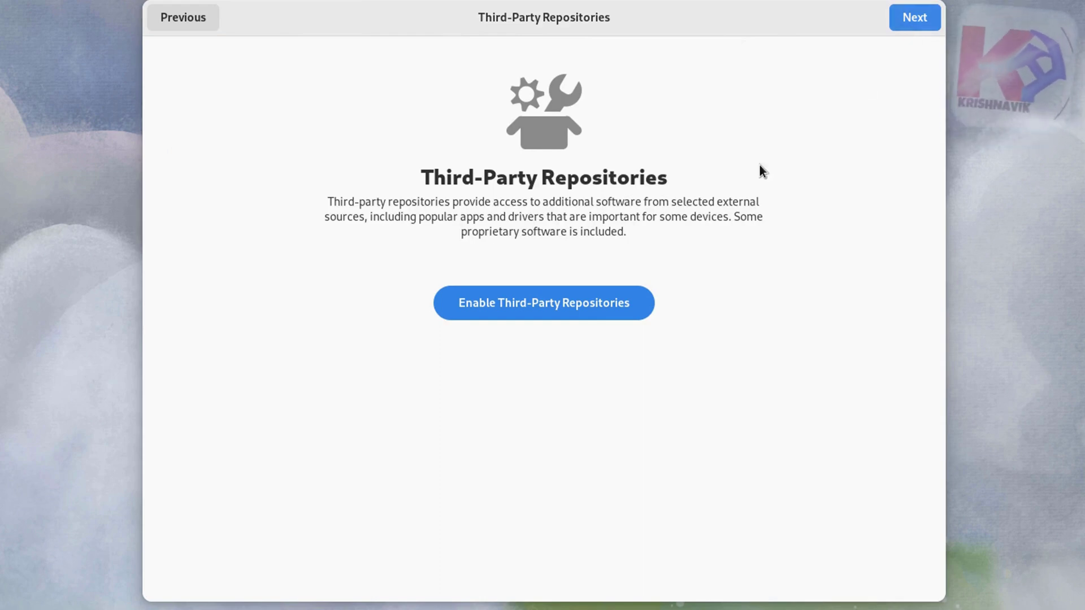
{"action": "left_click", "coordinate": [582, 303]}
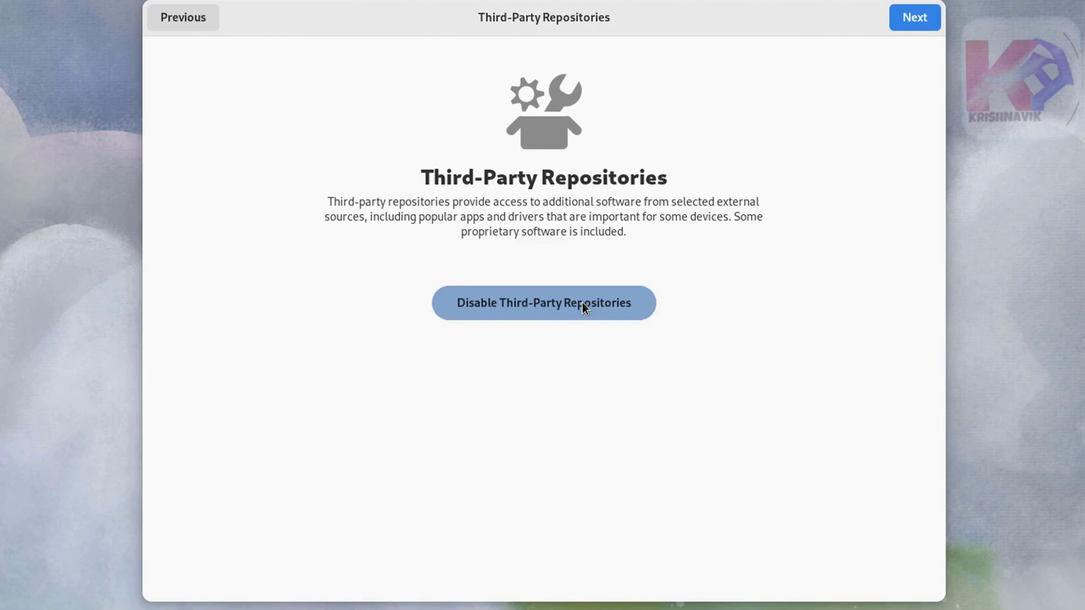
{"action": "left_click", "coordinate": [916, 15]}
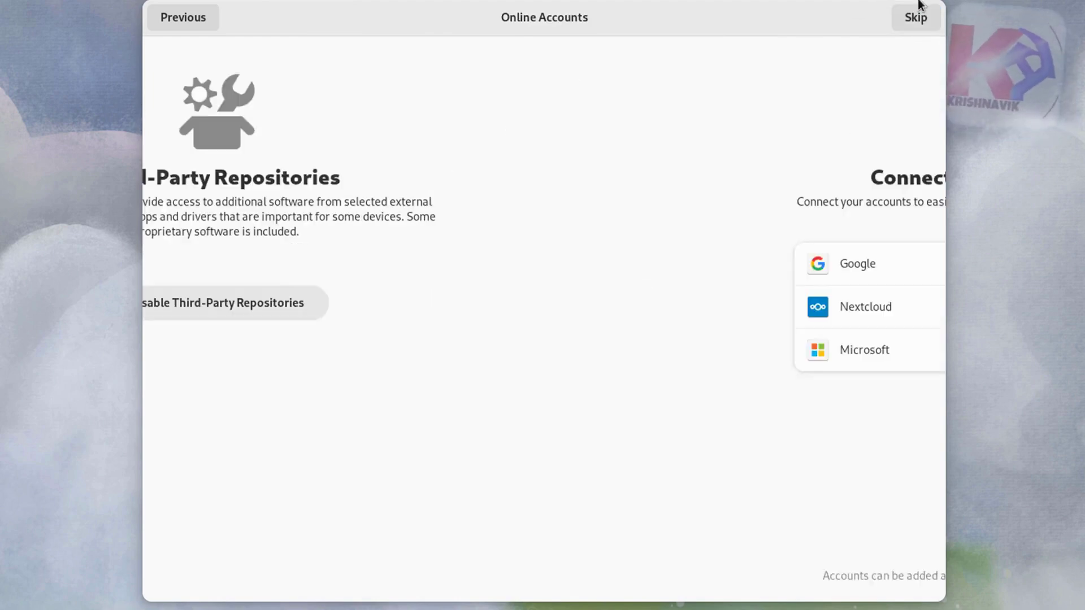
Step: Skip online accounts, enter full name and username, then set and confirm the password
{"action": "left_click", "coordinate": [923, 18]}
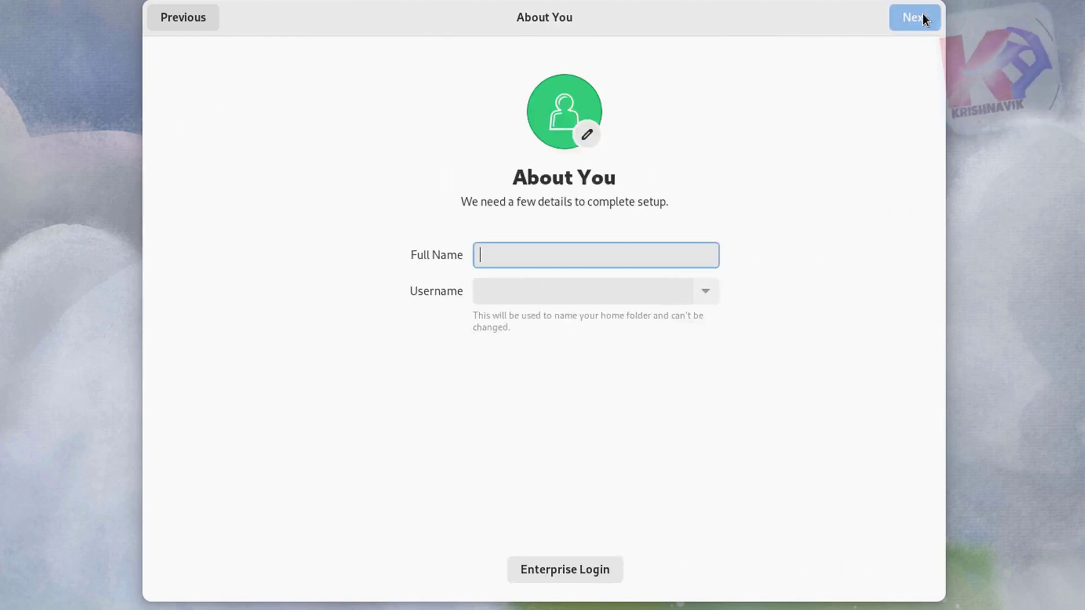
{"action": "type", "text": "Avik Bhattacharzee"}
{"action": "key", "text": "Tab"}
{"action": "type", "text": "a"}
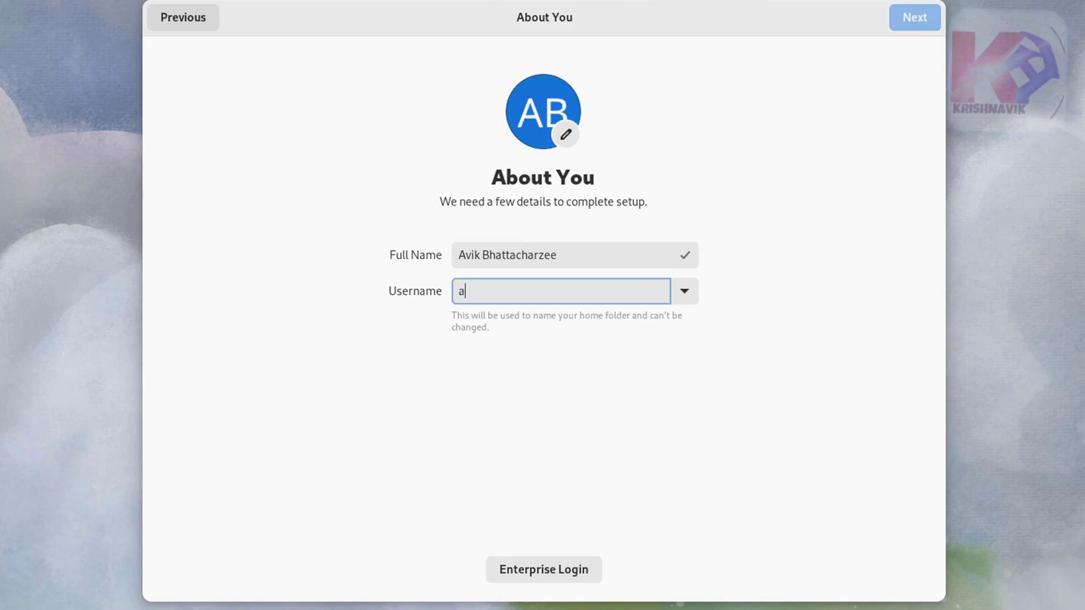
{"action": "left_click", "coordinate": [917, 25]}
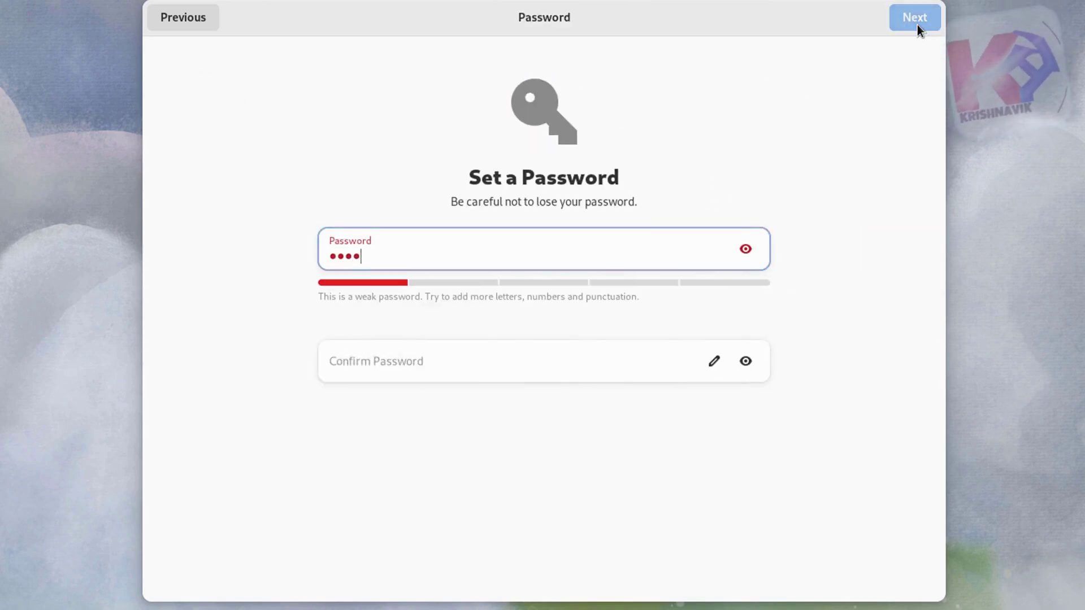
{"action": "key", "text": "Tab"}
{"action": "key", "text": "Return"}
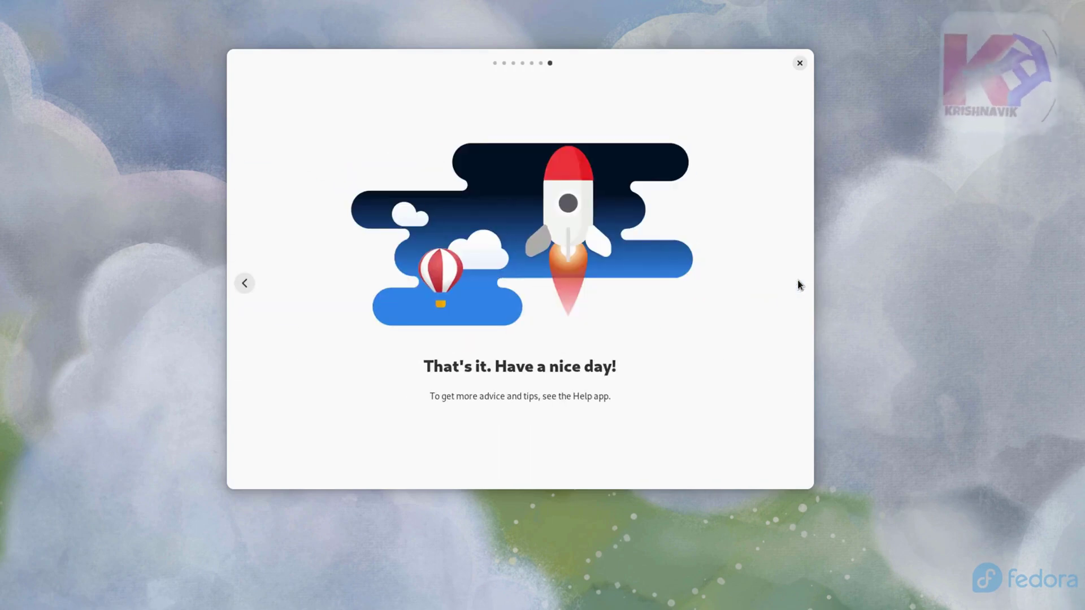
Step: Close the welcome tour and browse to the Utilities folder in the app grid
{"action": "left_click", "coordinate": [799, 63]}
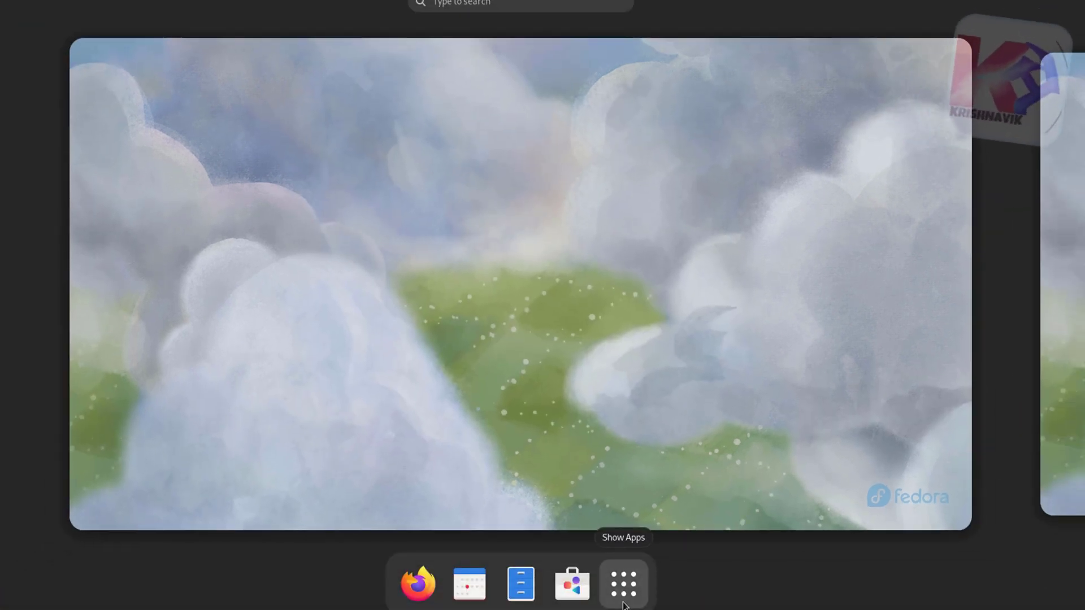
{"action": "left_click", "coordinate": [624, 585]}
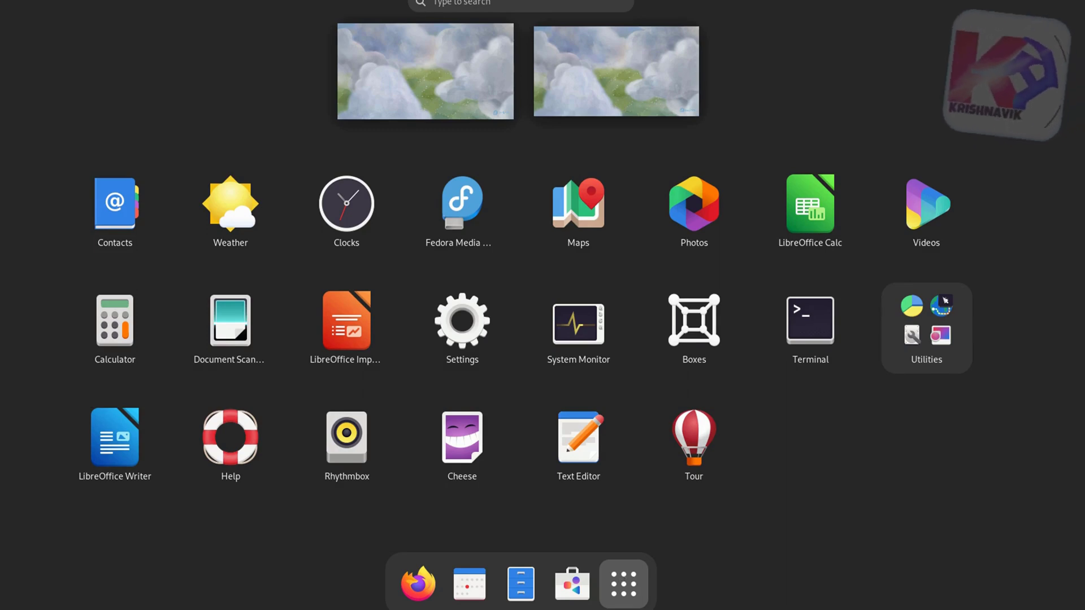
{"action": "left_click", "coordinate": [943, 318]}
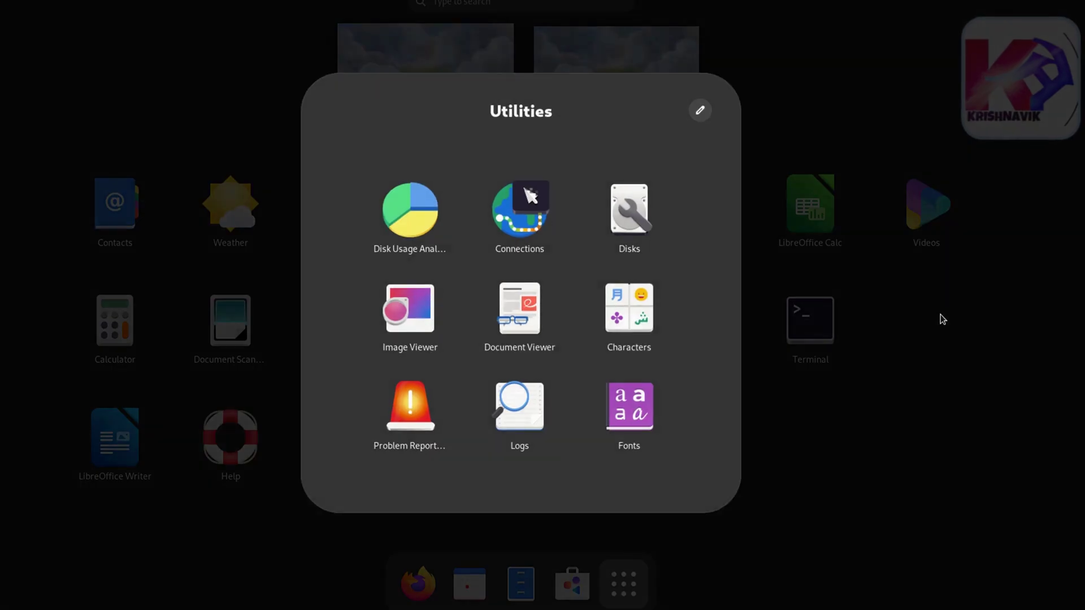
Step: Check free space in Disk Usage Analyzer, close it, and bring up the desktop menu
{"action": "left_click", "coordinate": [400, 214]}
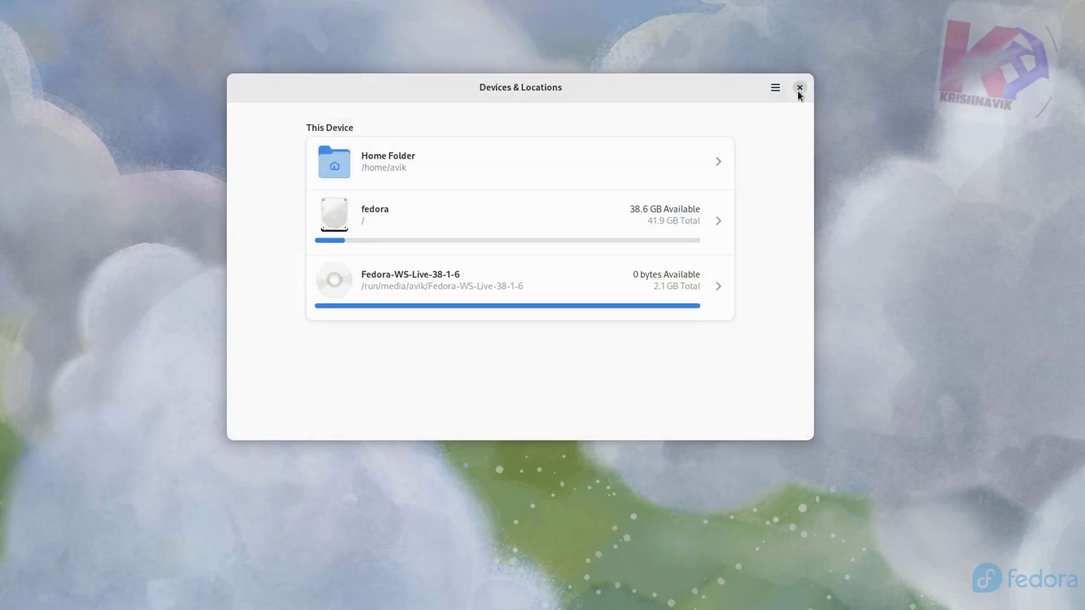
{"action": "left_click", "coordinate": [798, 90]}
{"action": "right_click", "coordinate": [611, 90]}
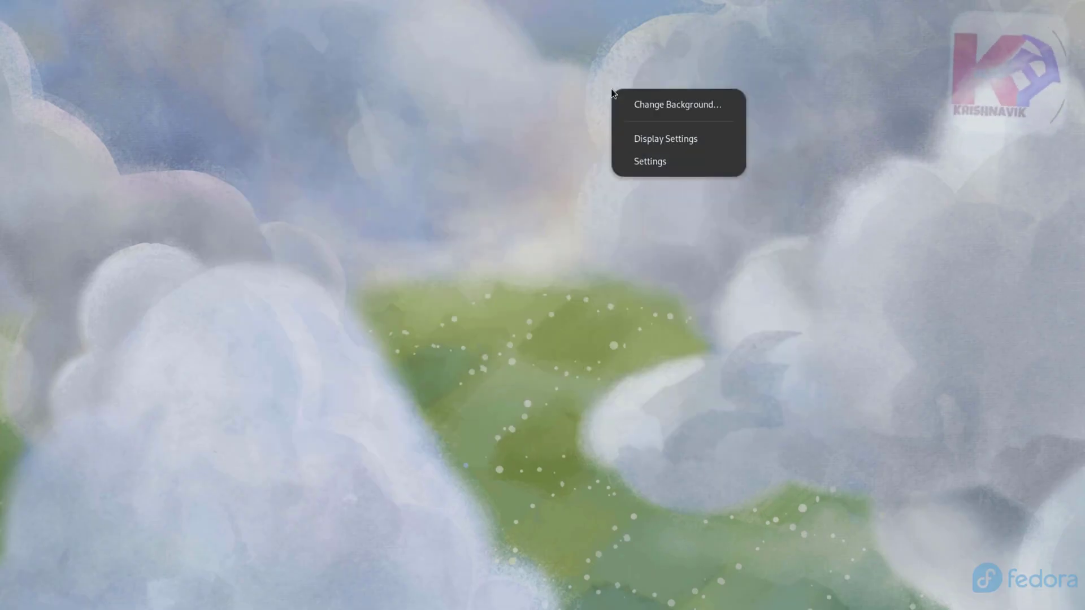
Step: In Appearance settings, switch to Dark style and try the keycaps and blue wallpapers
{"action": "left_click", "coordinate": [649, 109]}
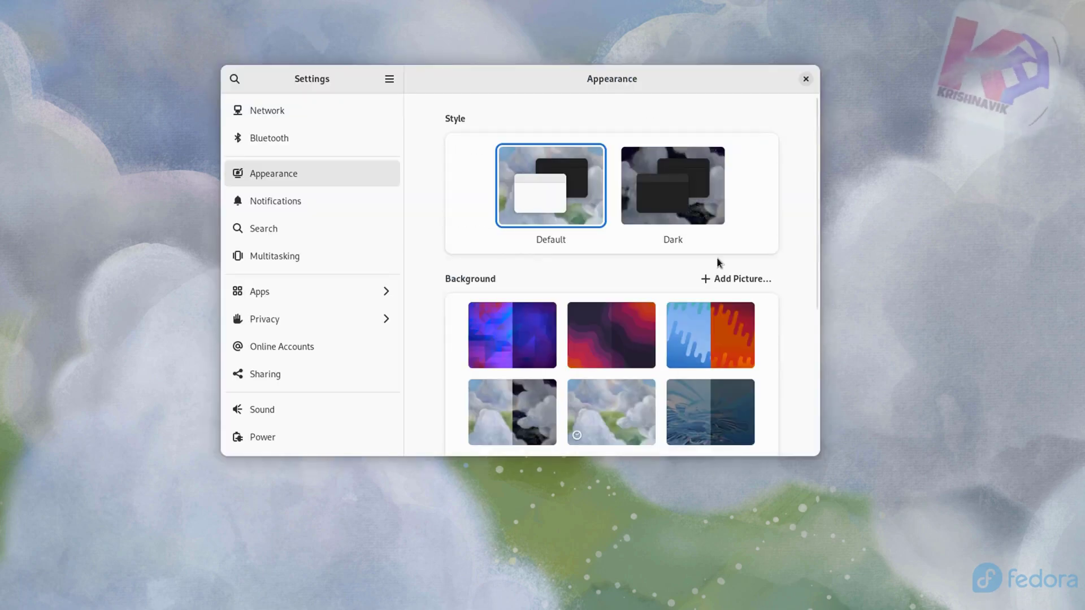
{"action": "left_click", "coordinate": [682, 195]}
{"action": "scroll", "coordinate": [632, 350], "scroll_direction": "down", "scroll_amount": 5}
{"action": "left_click", "coordinate": [710, 274]}
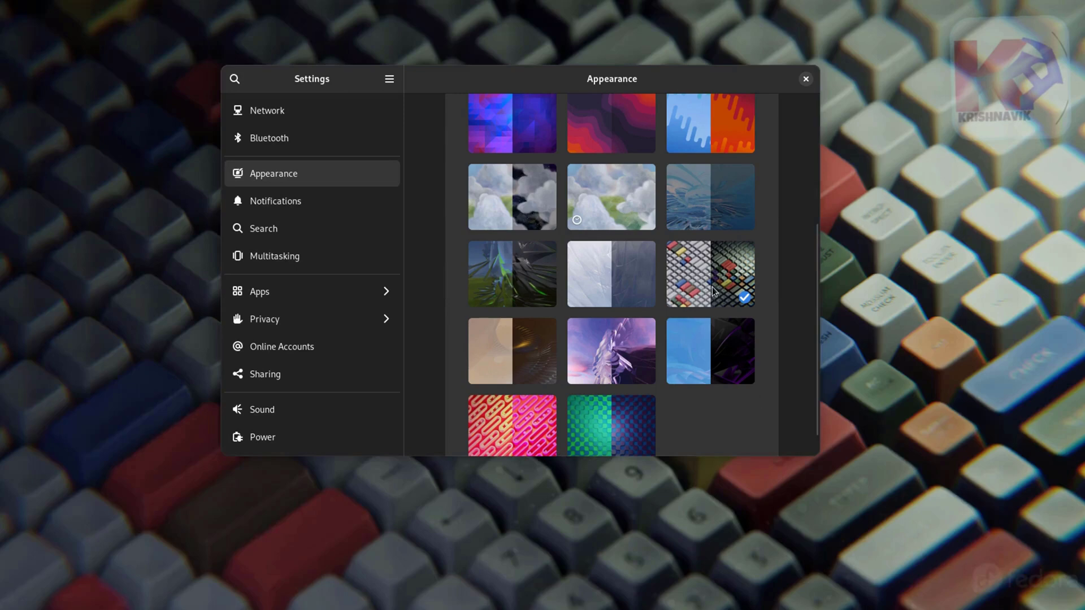
{"action": "left_click", "coordinate": [758, 361]}
{"action": "scroll", "coordinate": [596, 276], "scroll_direction": "up", "scroll_amount": 5}
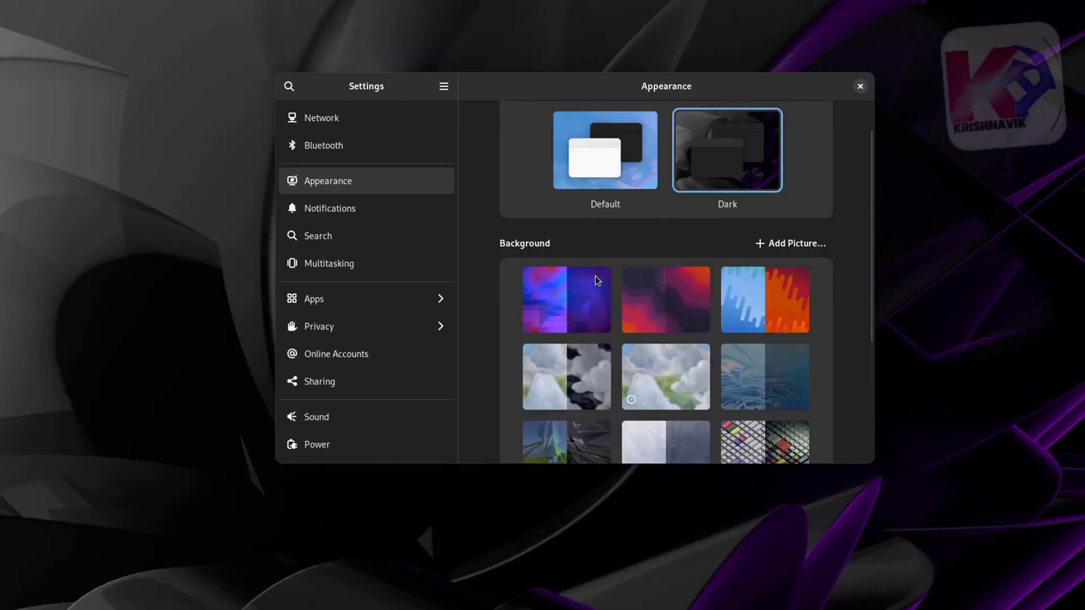
Step: Settle on the orange striped wallpaper and close Settings
{"action": "left_click", "coordinate": [596, 276]}
{"action": "left_click", "coordinate": [683, 318]}
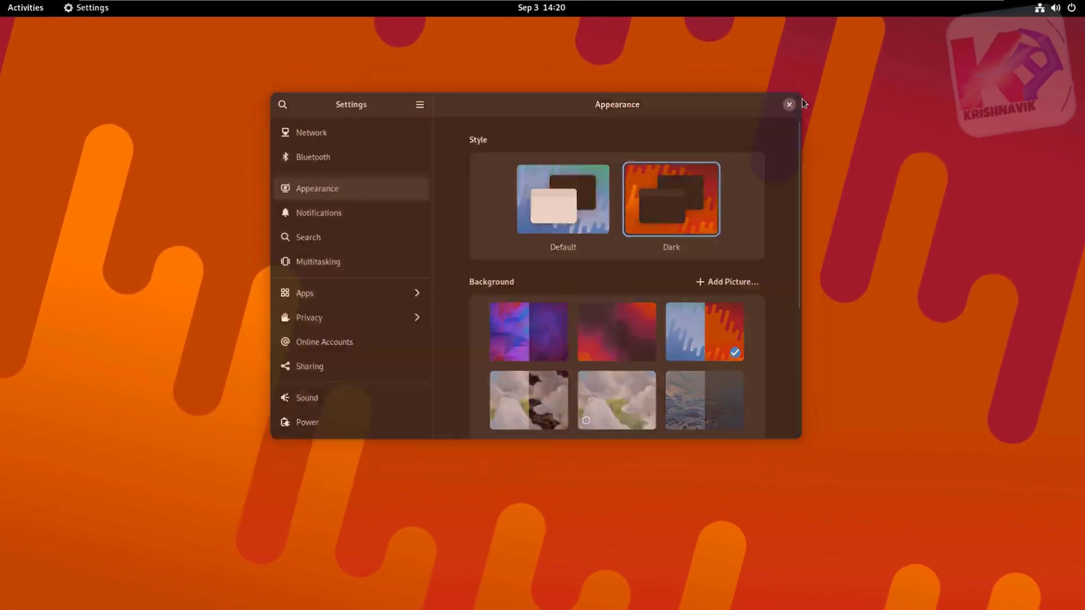
{"action": "left_click", "coordinate": [790, 105]}
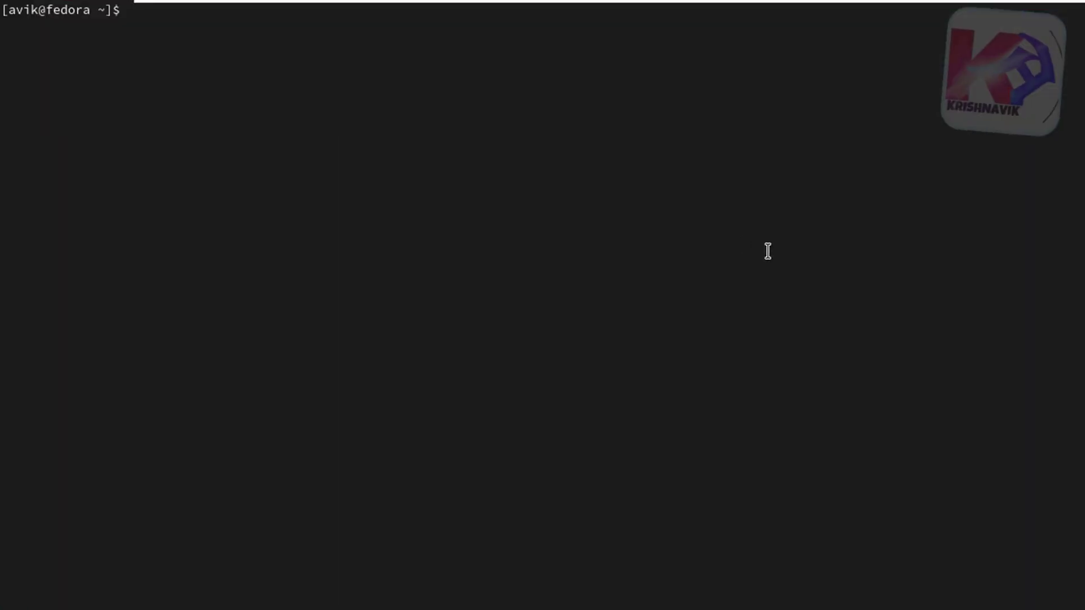
Step: In terminal Preferences, set the cursor shape to I-Beam and adjust cursor blinking
{"action": "right_click", "coordinate": [513, 220]}
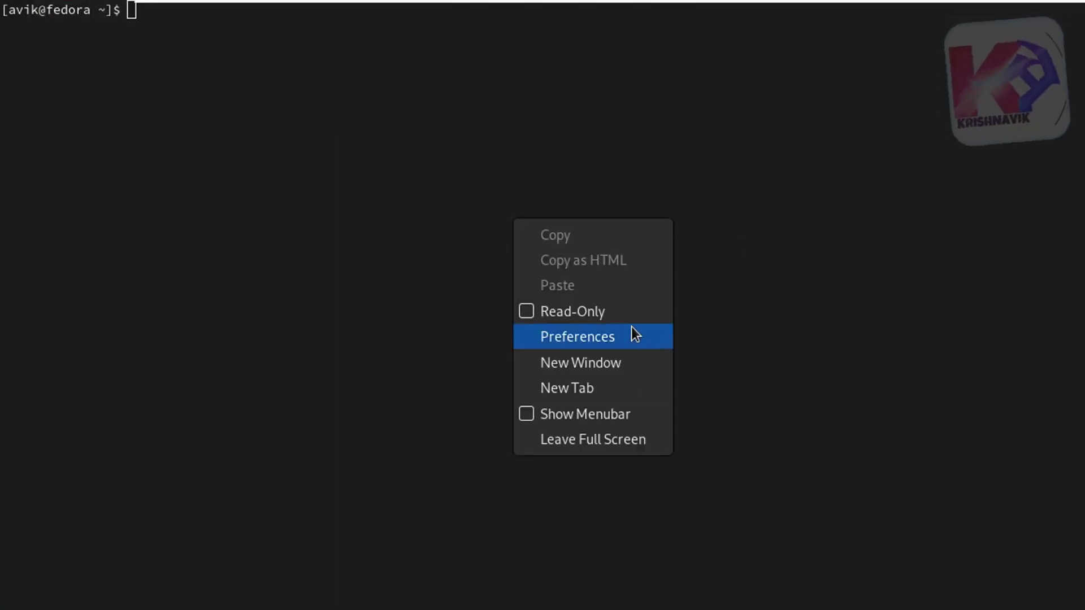
{"action": "left_click", "coordinate": [632, 331]}
{"action": "left_click", "coordinate": [369, 343]}
{"action": "left_click", "coordinate": [339, 373]}
{"action": "left_click", "coordinate": [356, 380]}
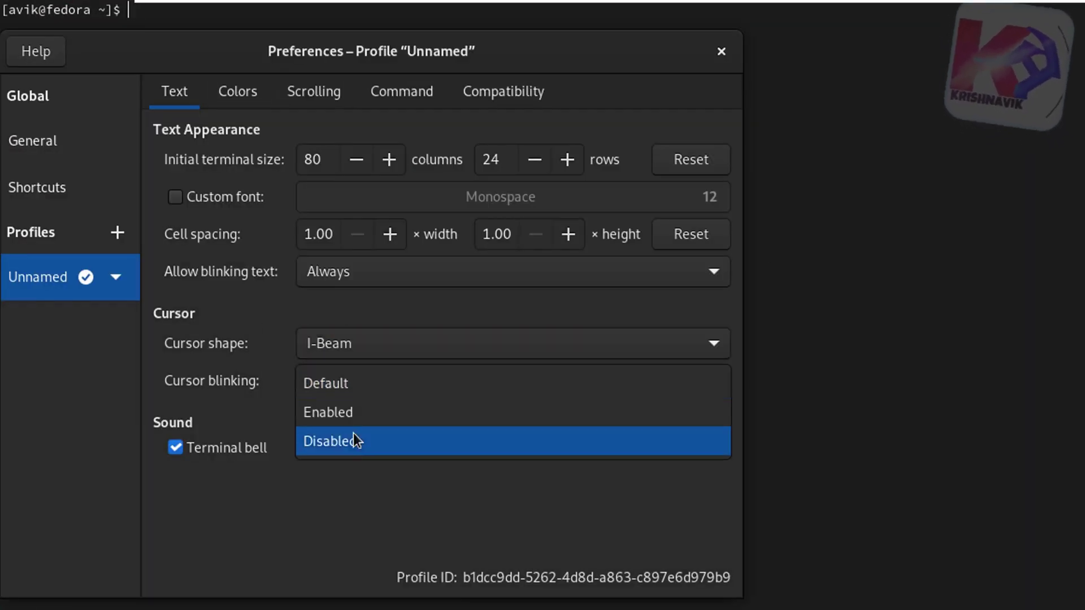
{"action": "left_click", "coordinate": [348, 412]}
Step: Enable a custom font, choose Monospace at size 16, and close Preferences
{"action": "left_click", "coordinate": [186, 198]}
{"action": "left_click", "coordinate": [606, 199]}
{"action": "left_click", "coordinate": [414, 509]}
{"action": "left_click", "coordinate": [414, 508]}
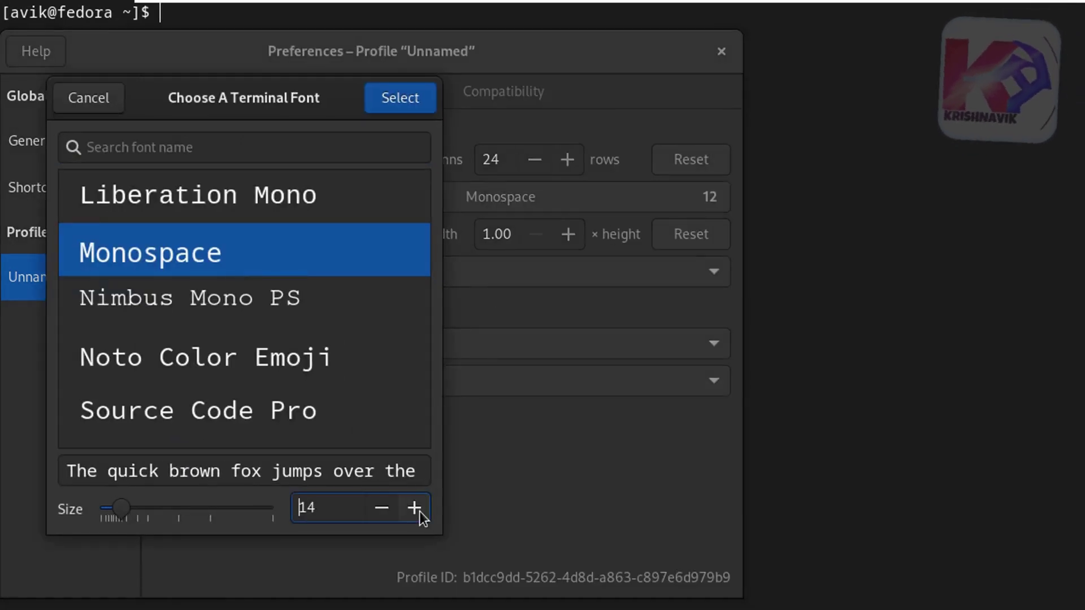
{"action": "left_click", "coordinate": [400, 98]}
{"action": "left_click", "coordinate": [721, 51]}
{"action": "type", "text": "sudo dnf update"}
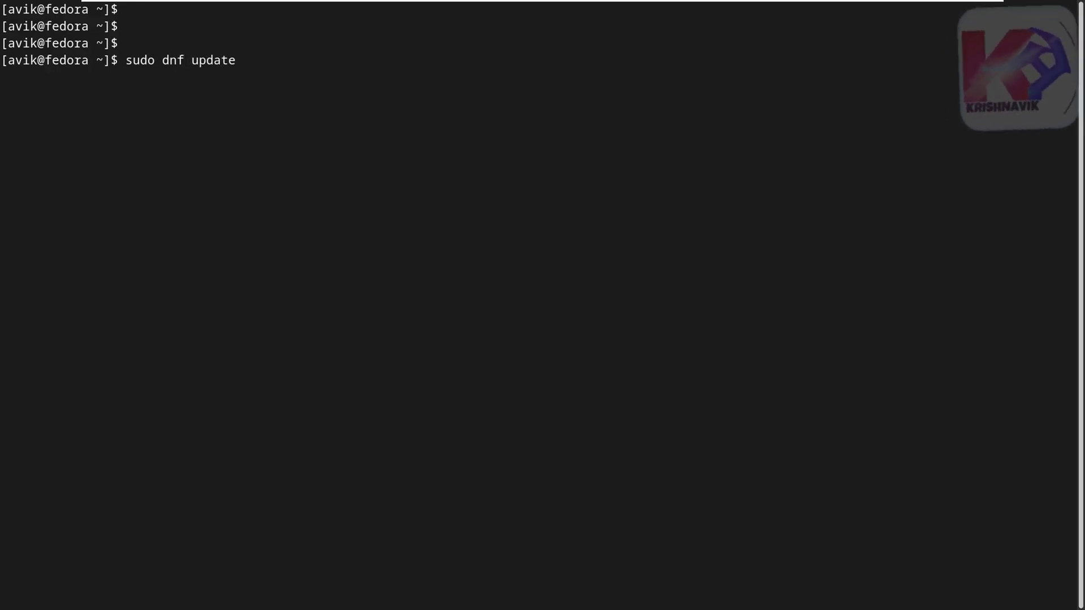
Step: Run sudo dnf update, accepting the 752-package transaction and the GPG key import
{"action": "key", "text": "Return"}
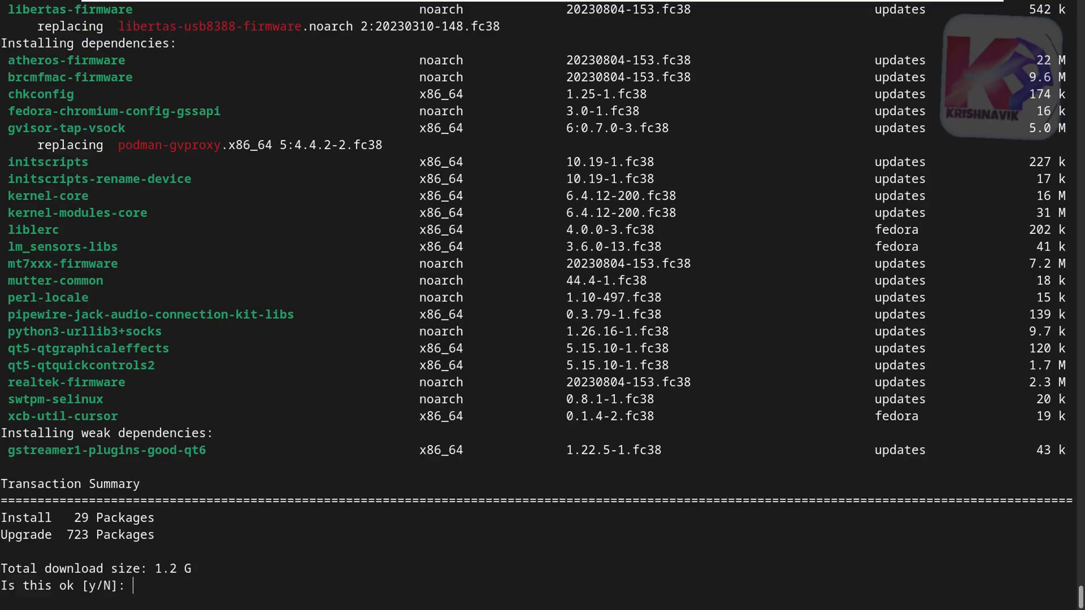
{"action": "type", "text": "y"}
{"action": "key", "text": "Return"}
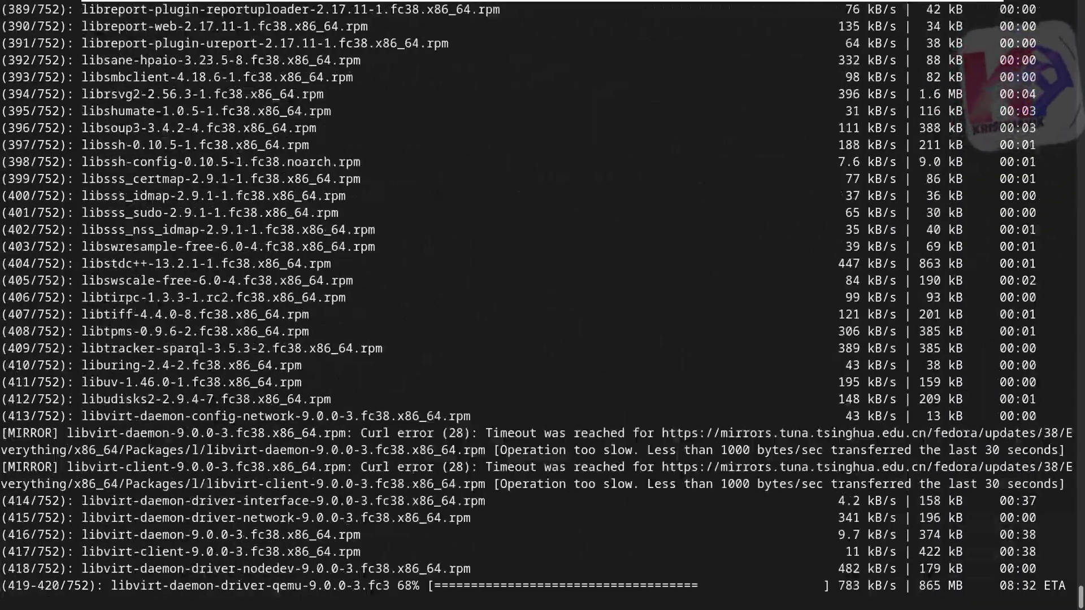
{"action": "type", "text": "y"}
{"action": "key", "text": "Return"}
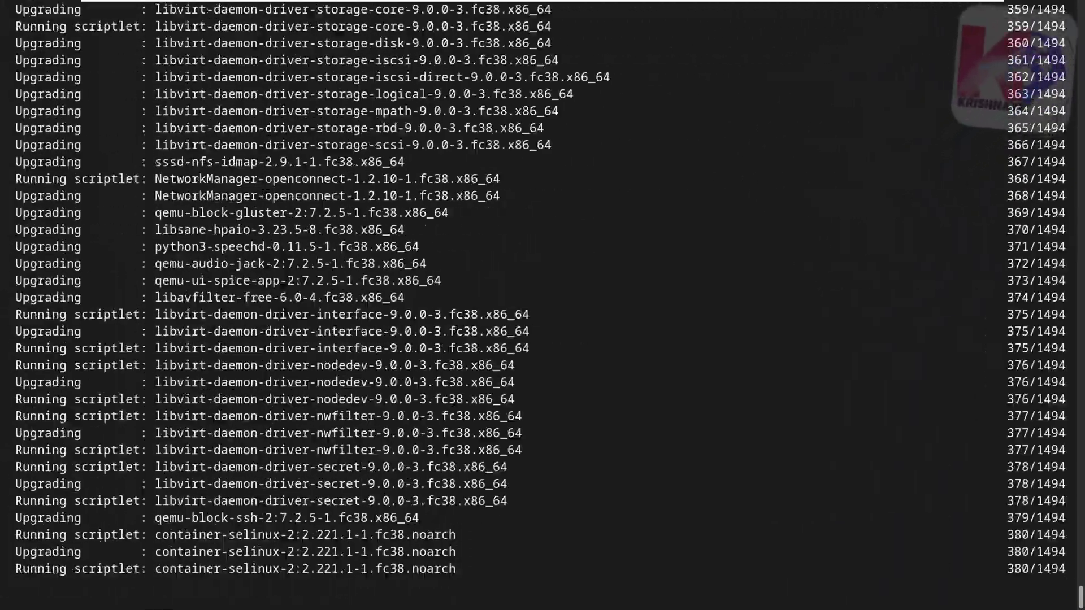